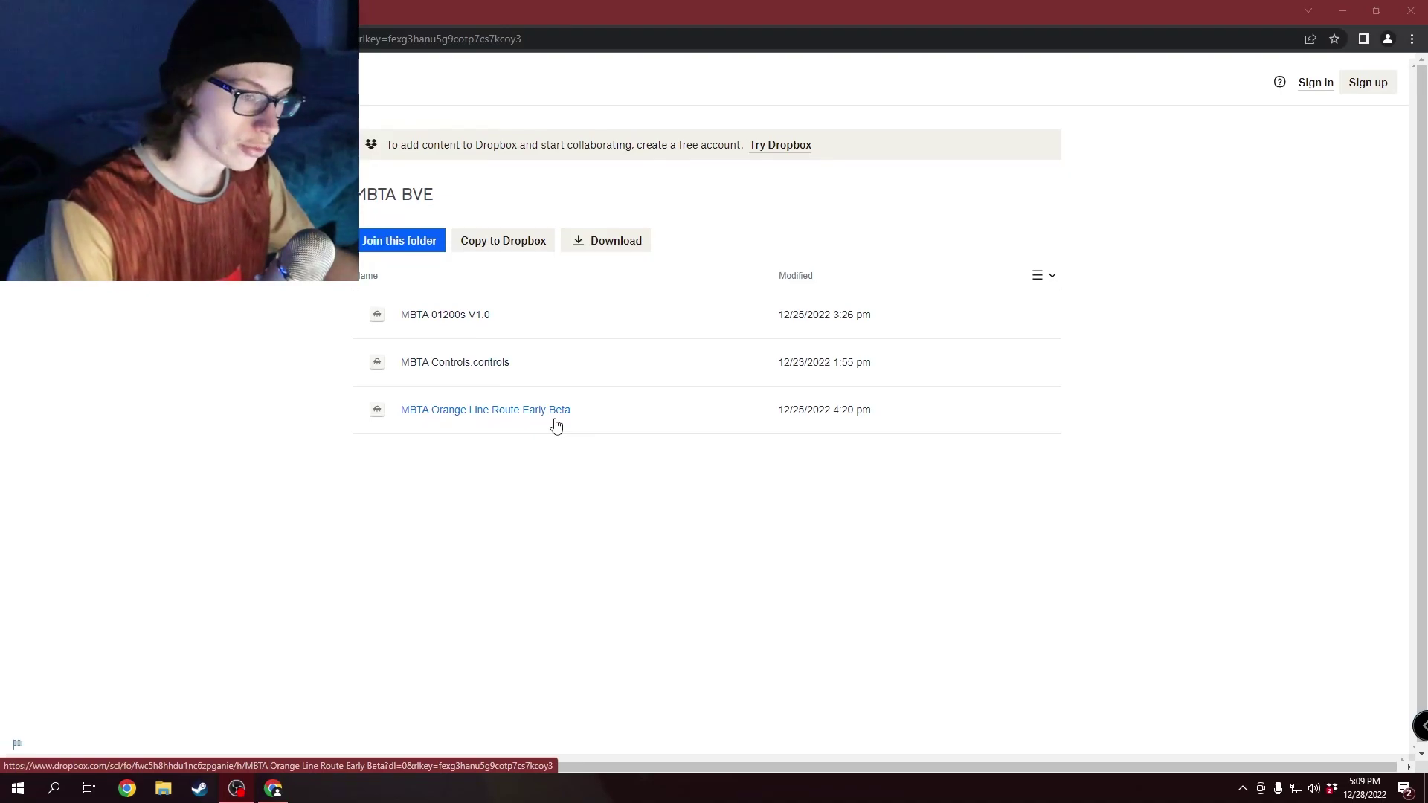
# Download the complete MBTA BVE folder from Dropbox and dismiss the sign-up offer
pyautogui.click(593, 242)
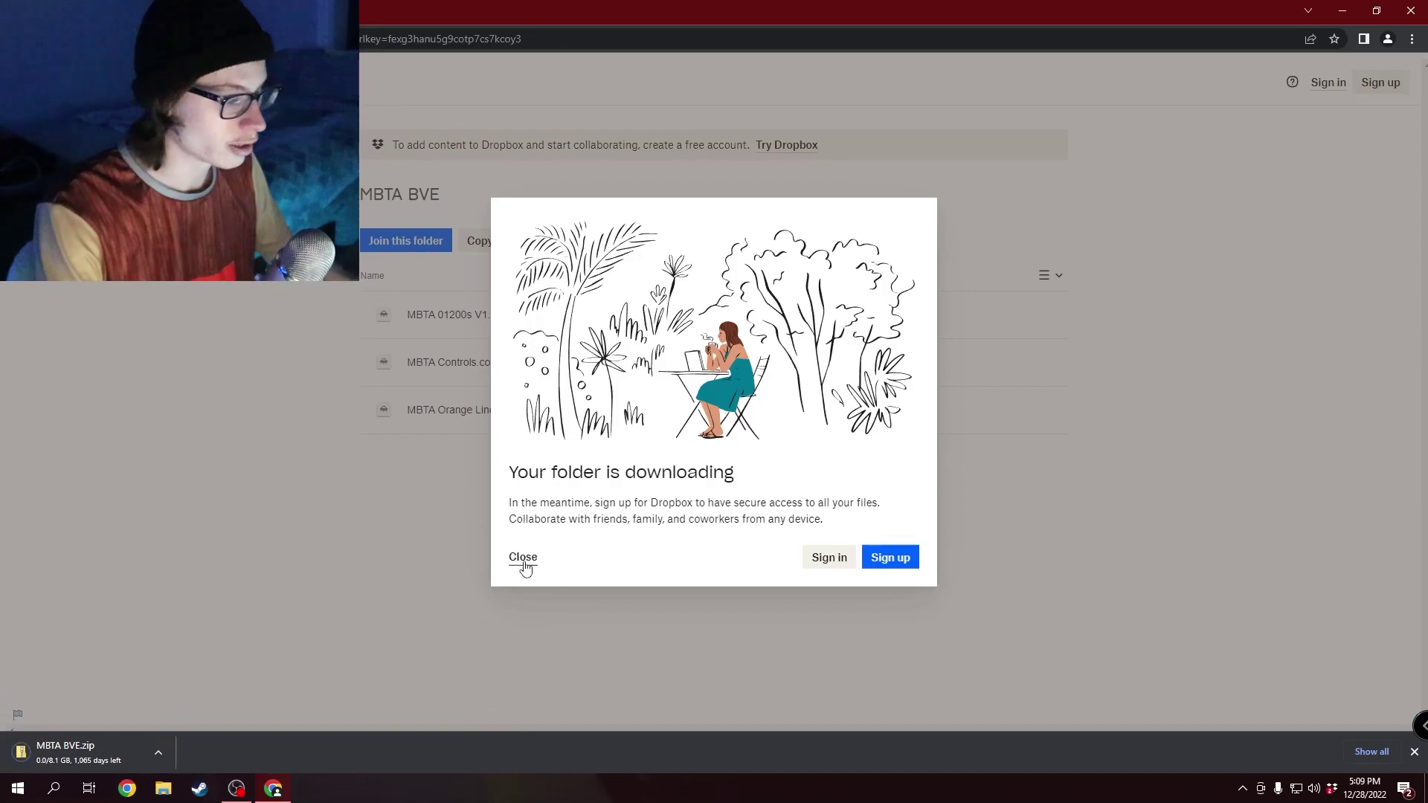
pyautogui.click(524, 564)
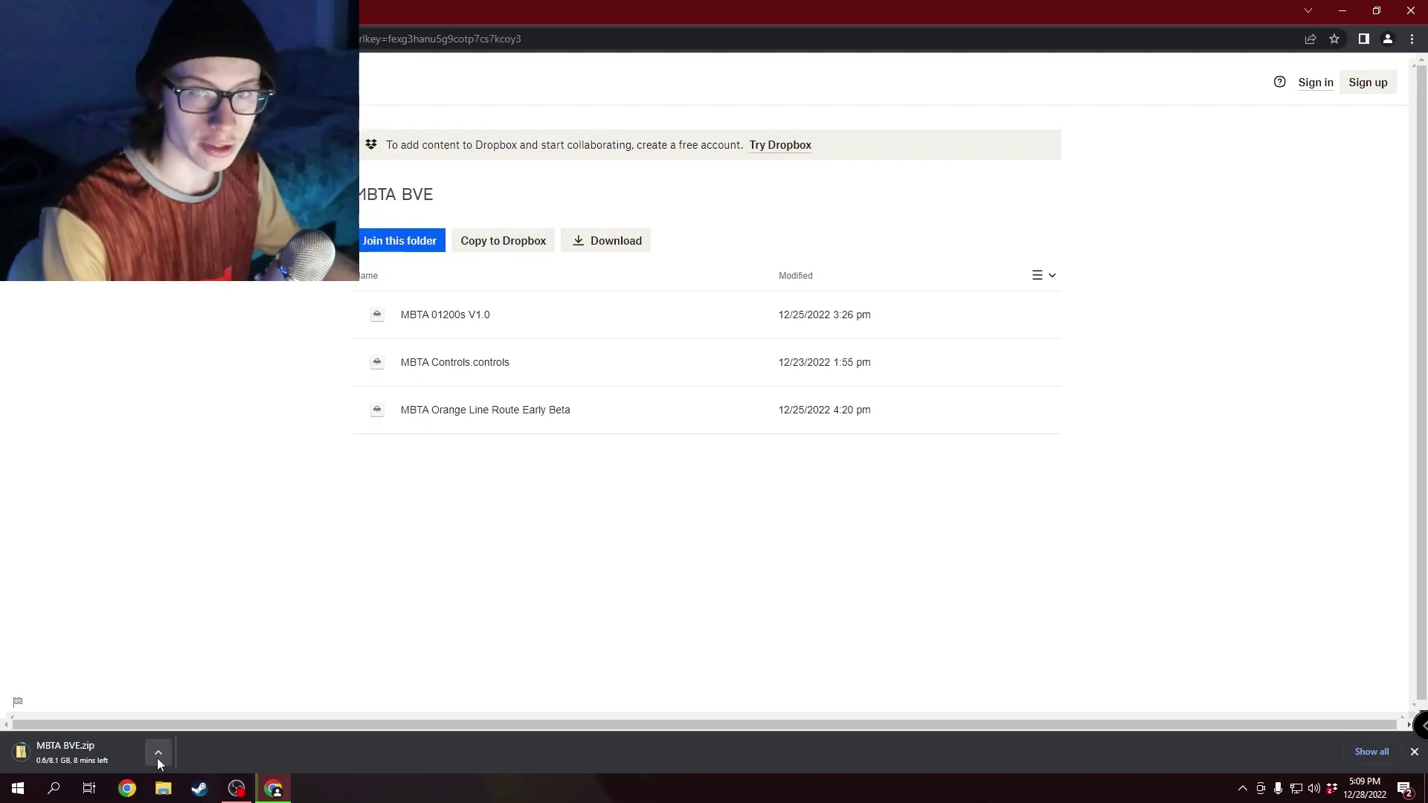
pyautogui.click(158, 757)
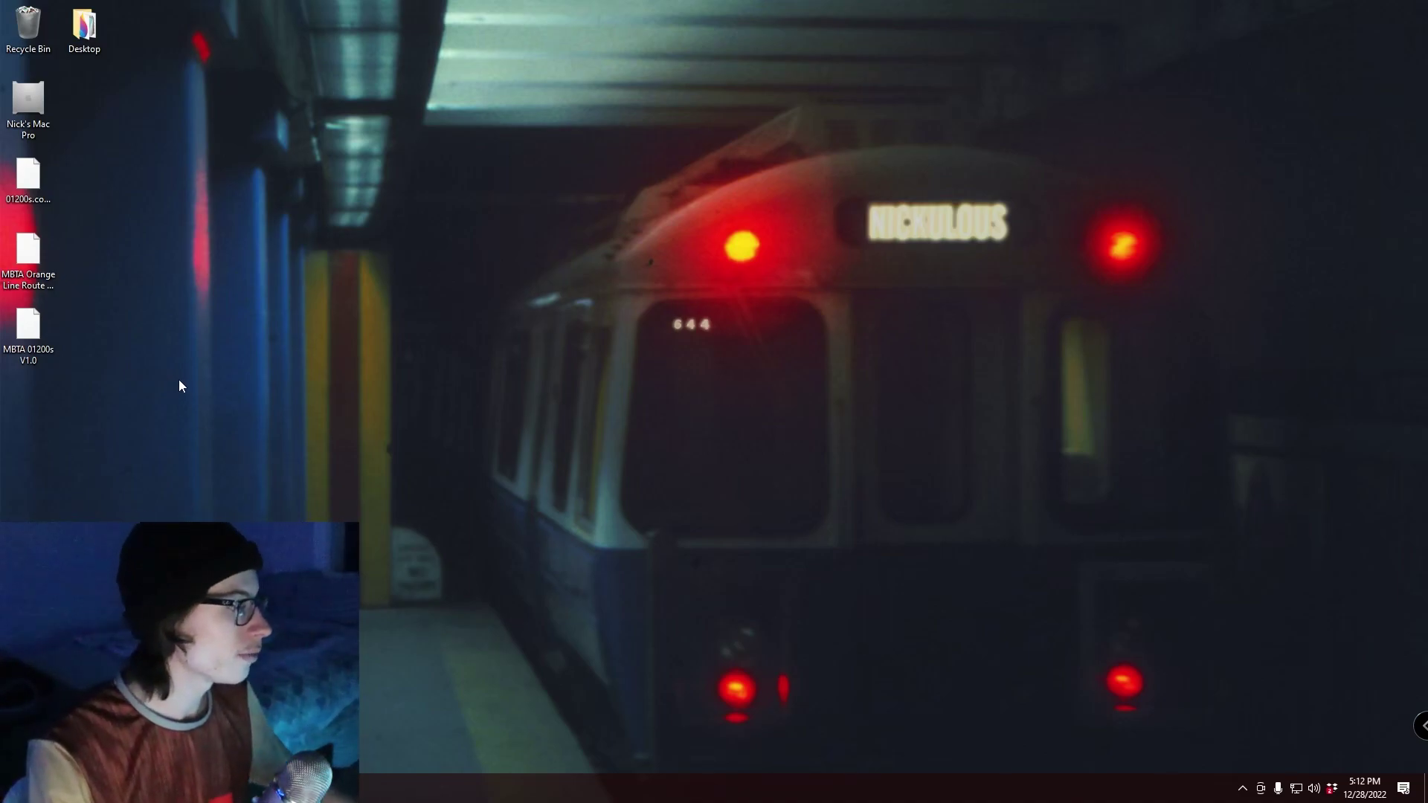
# Check the 01200s controls file, the MBTA Orange Line Route package and the MBTA 01200s V1.0 package on the desktop
pyautogui.click(28, 171)
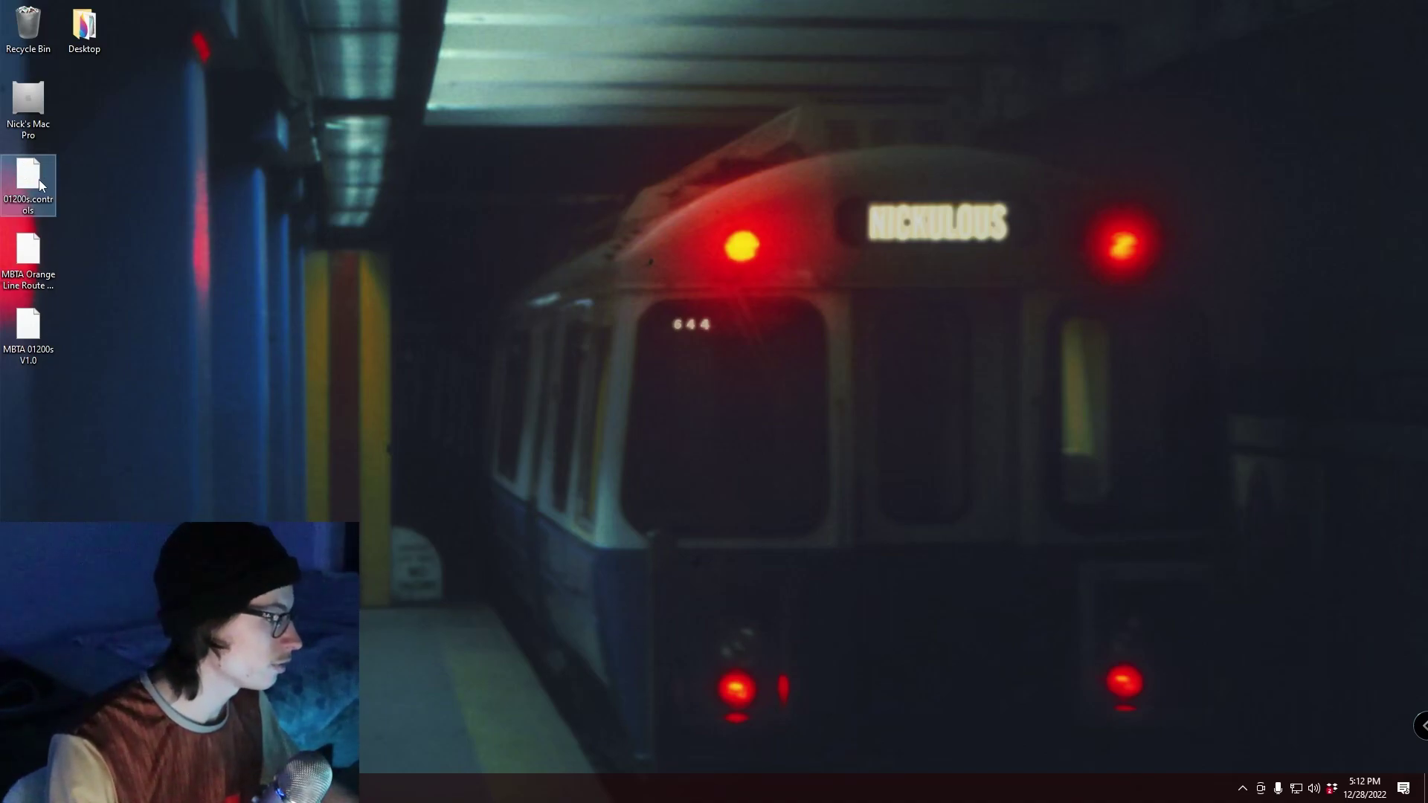
pyautogui.click(37, 249)
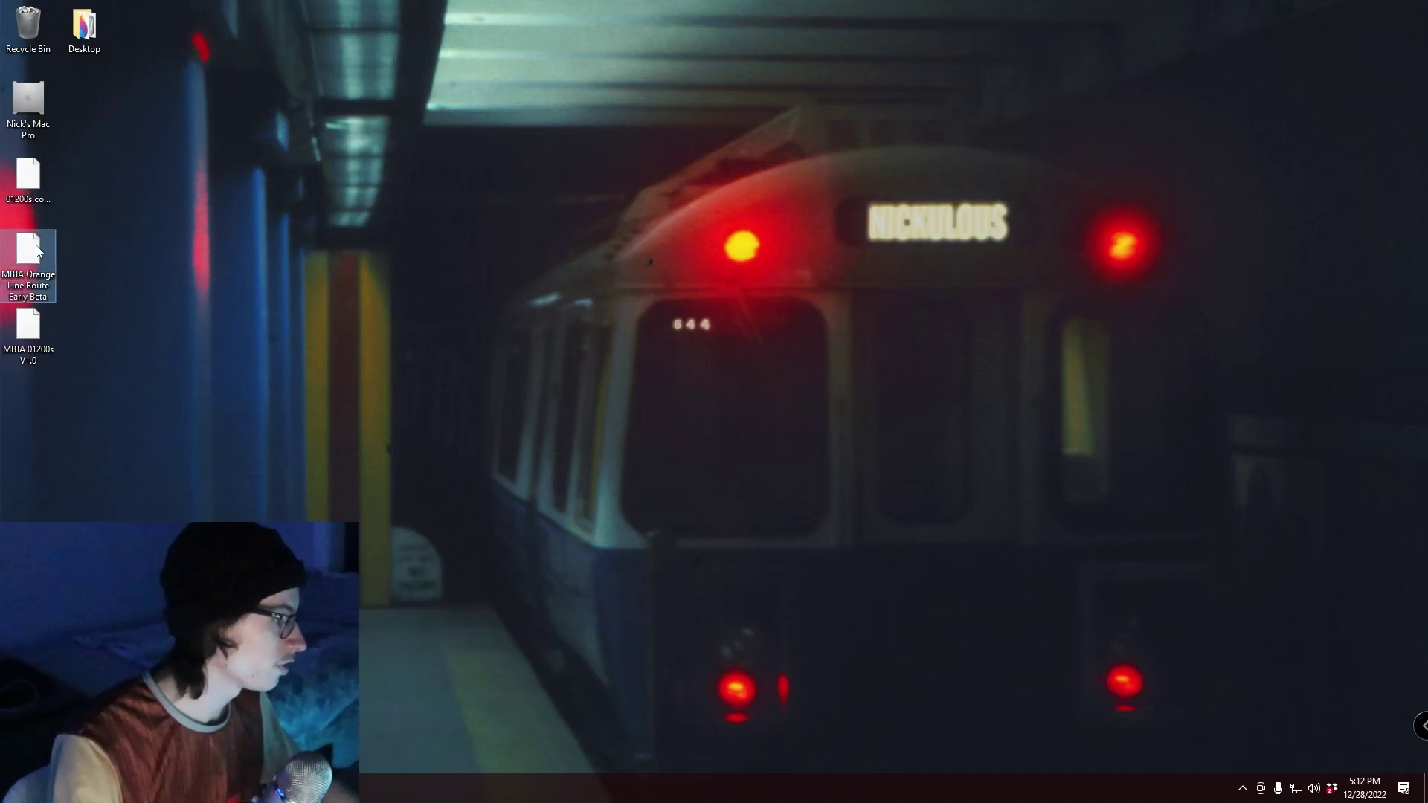
pyautogui.click(26, 346)
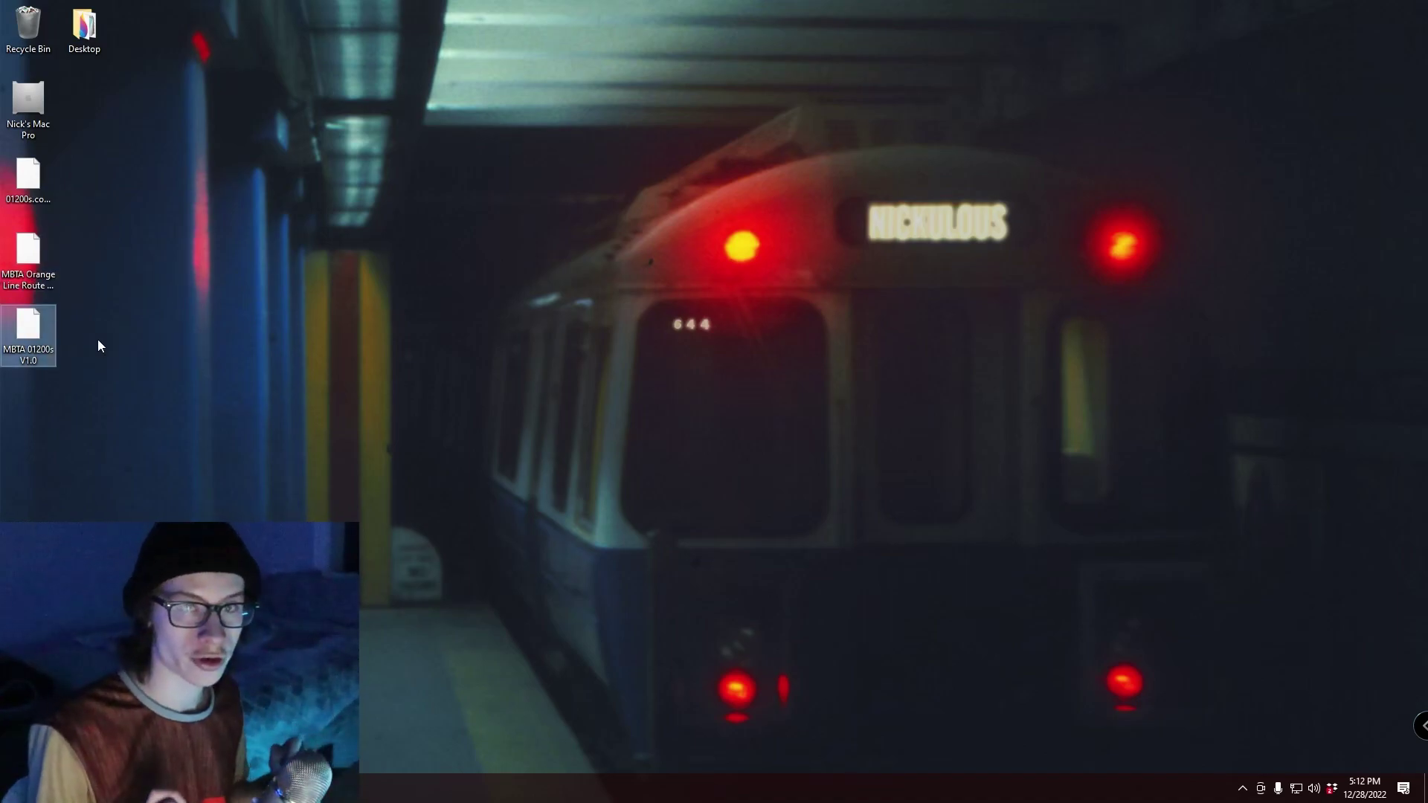
# Launch openBVE and restore its window from full screen to a smaller size
pyautogui.press('super')
pyautogui.write('openbve')
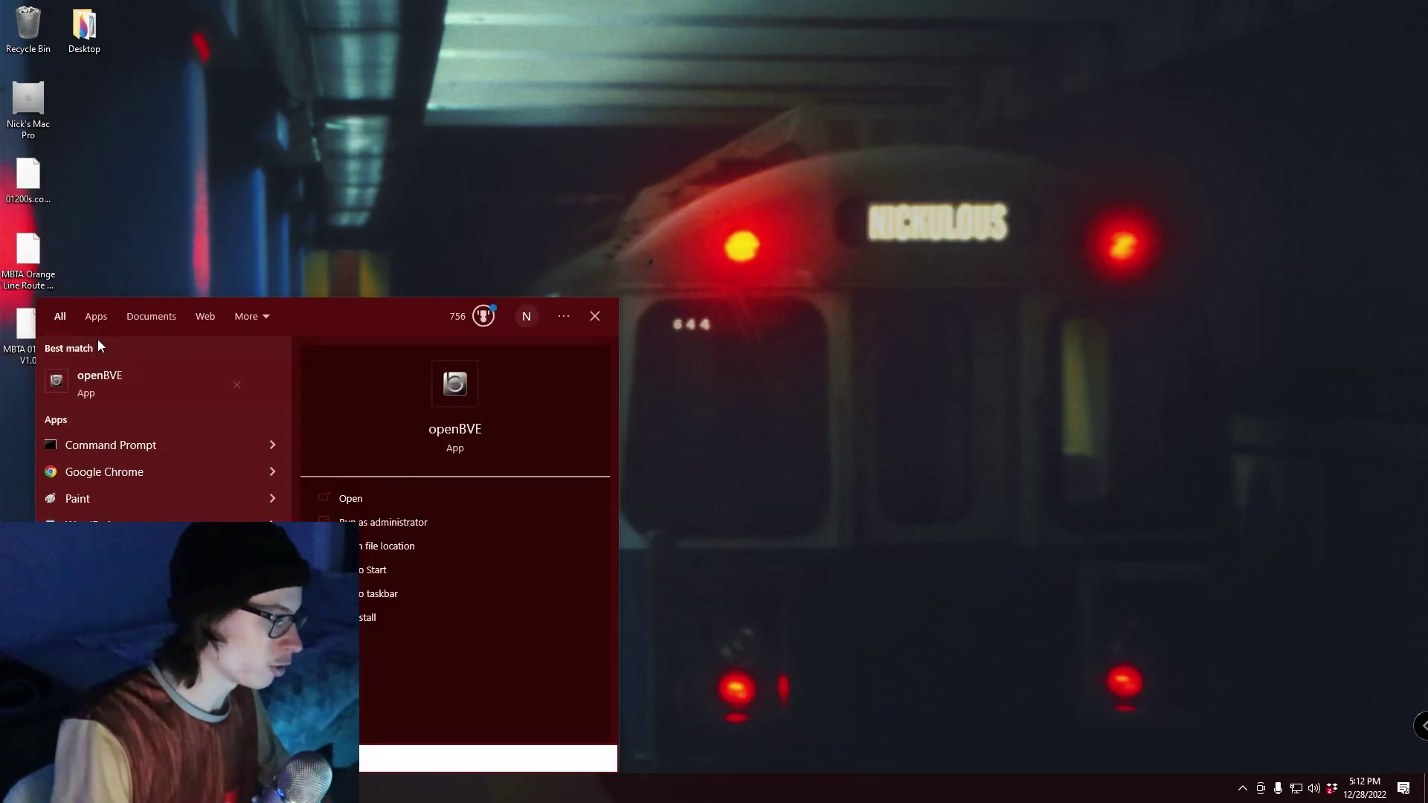
pyautogui.press('Return')
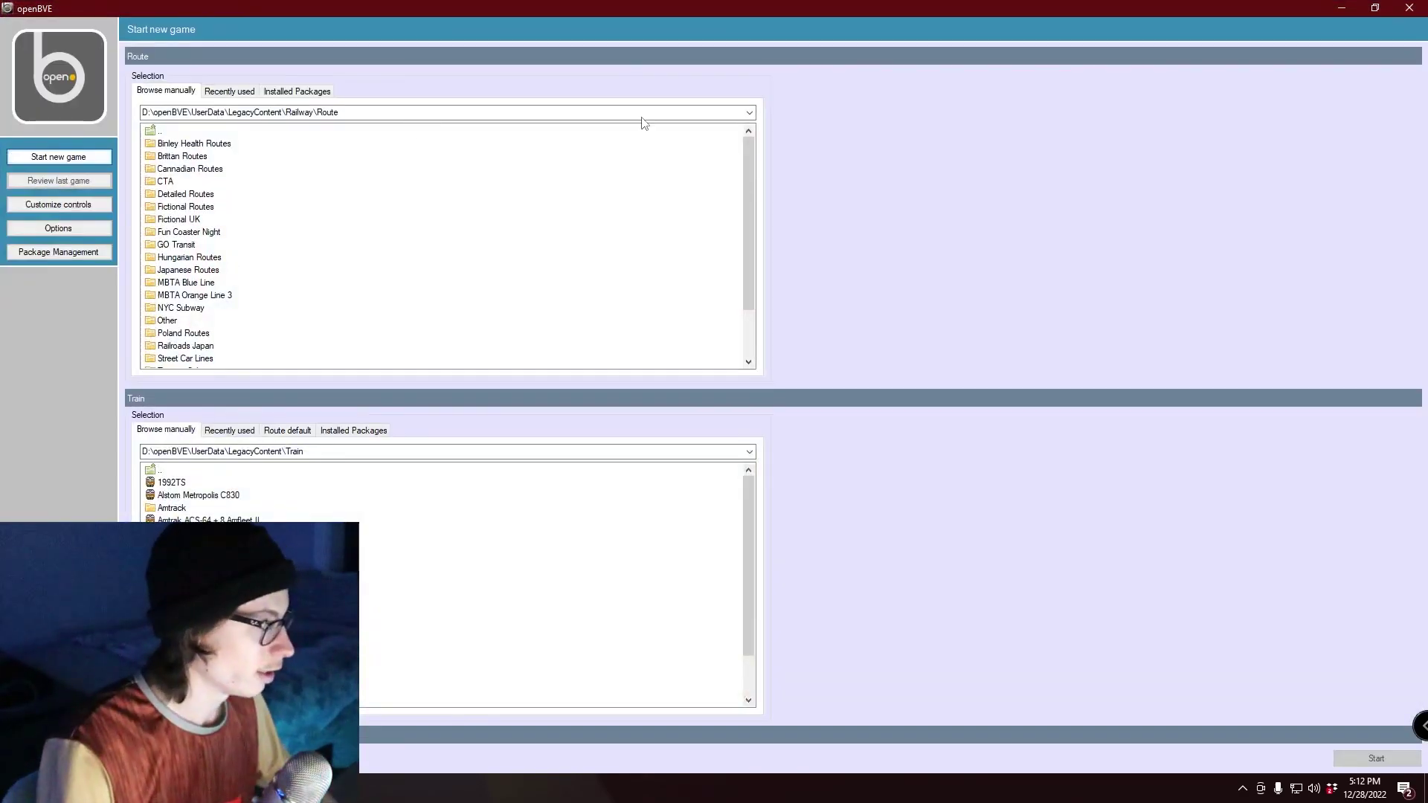
pyautogui.doubleClick(645, 9)
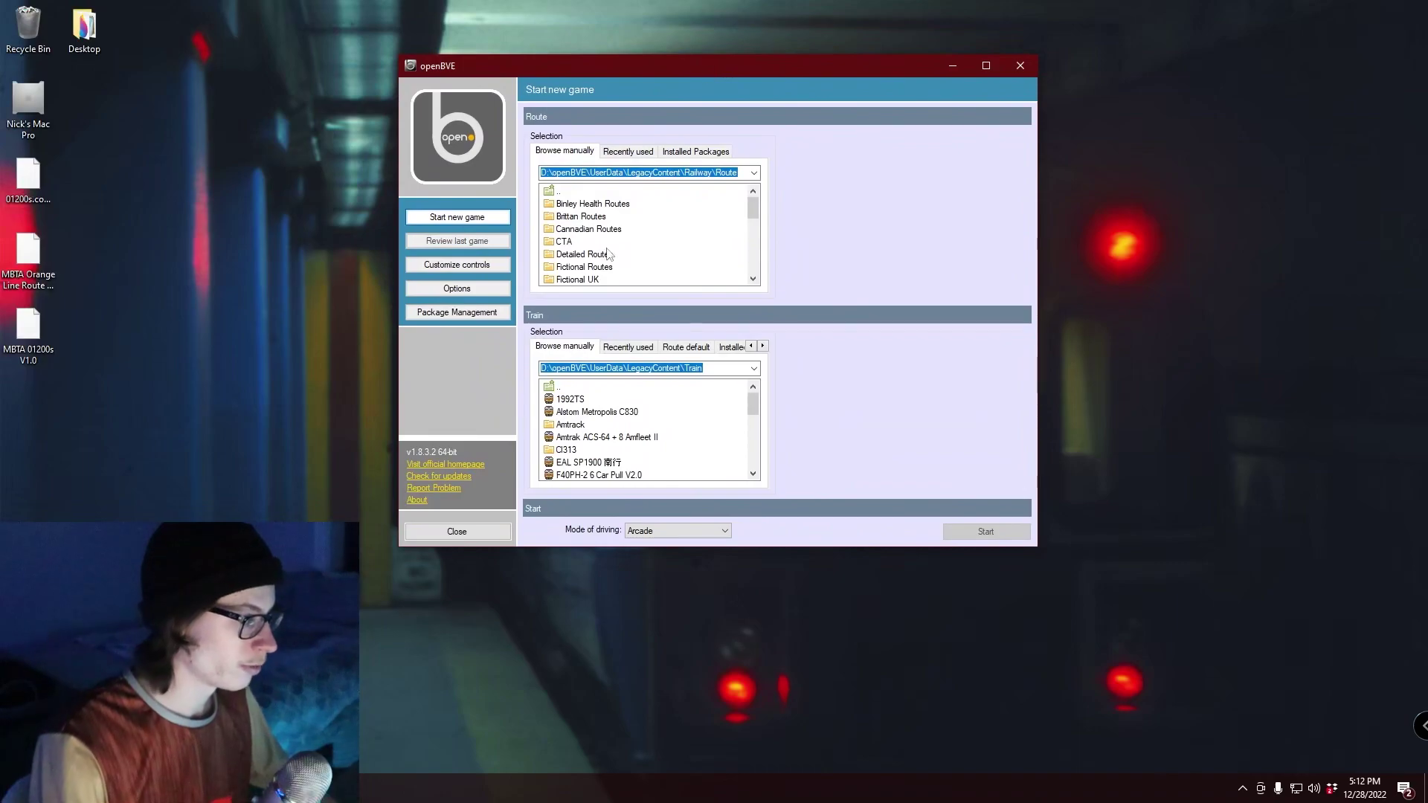
# Install the MBTA 01200s V1.0 train package from the desktop through package management
pyautogui.click(457, 312)
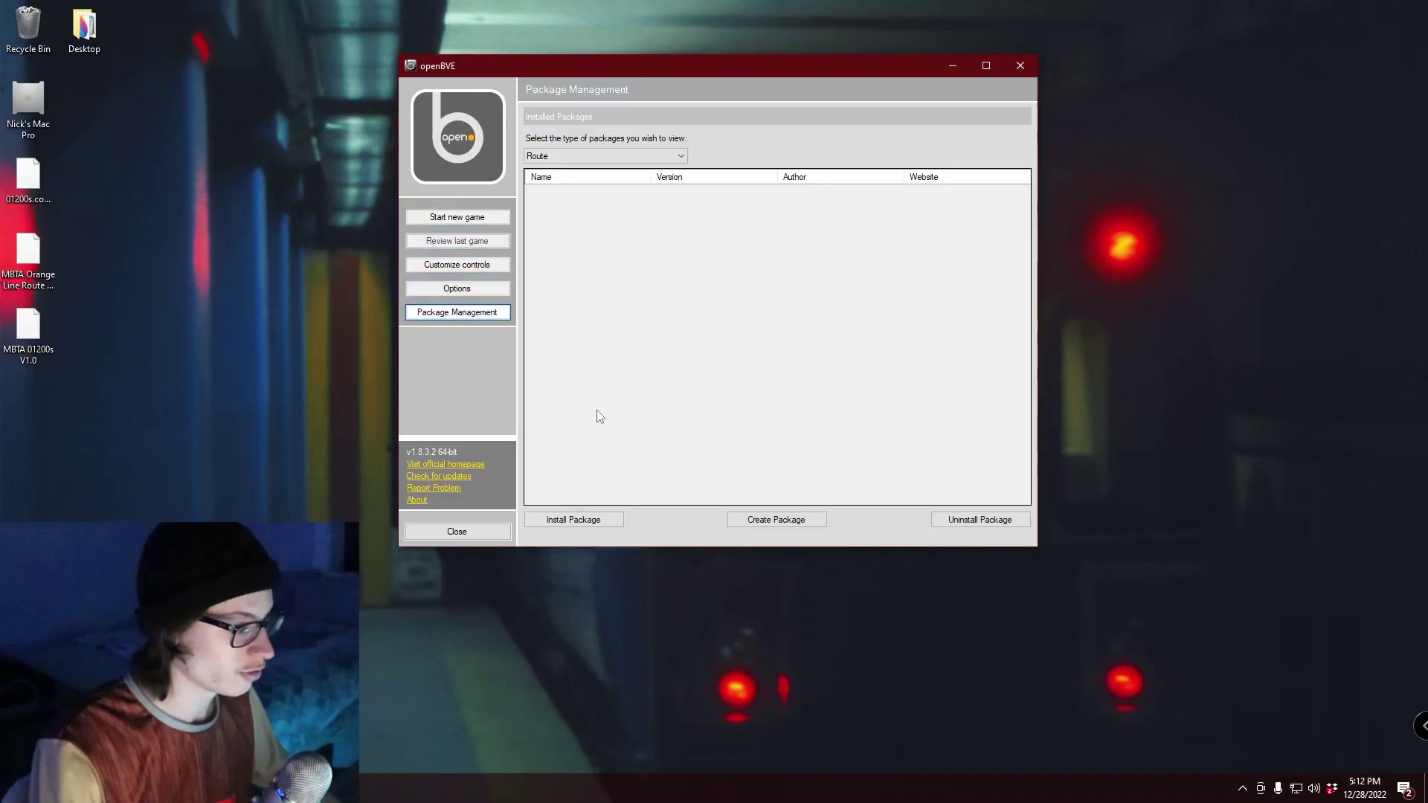
pyautogui.click(573, 520)
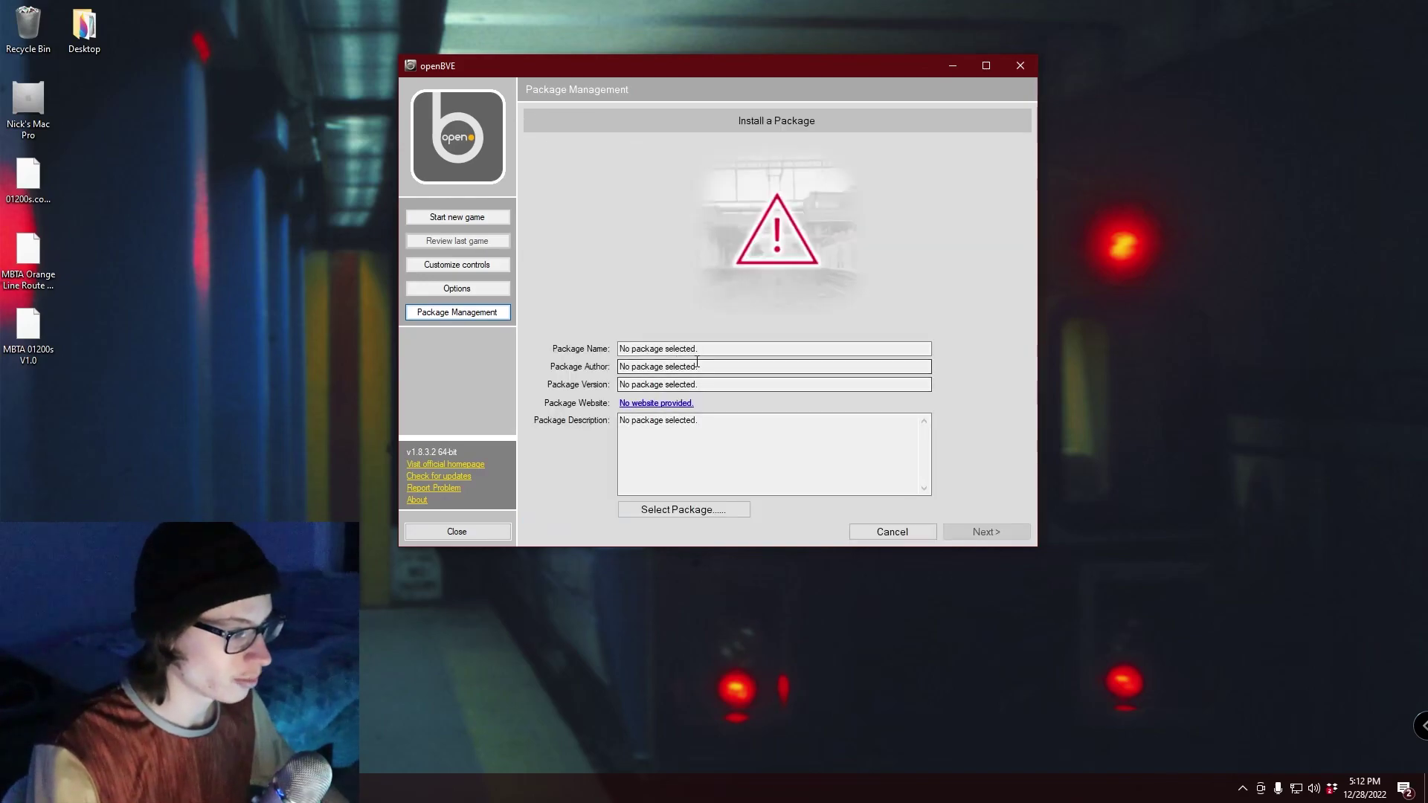
pyautogui.click(687, 512)
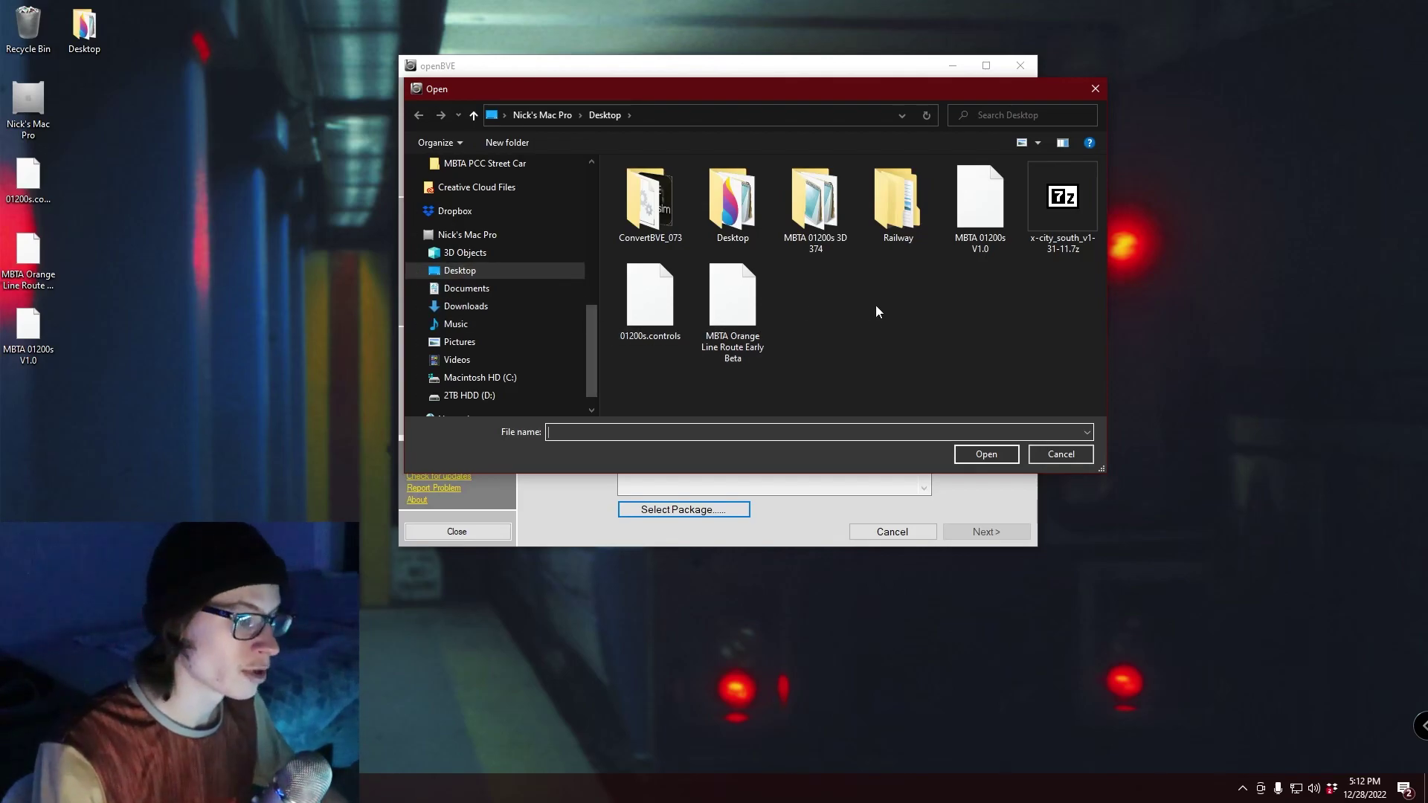
pyautogui.click(981, 190)
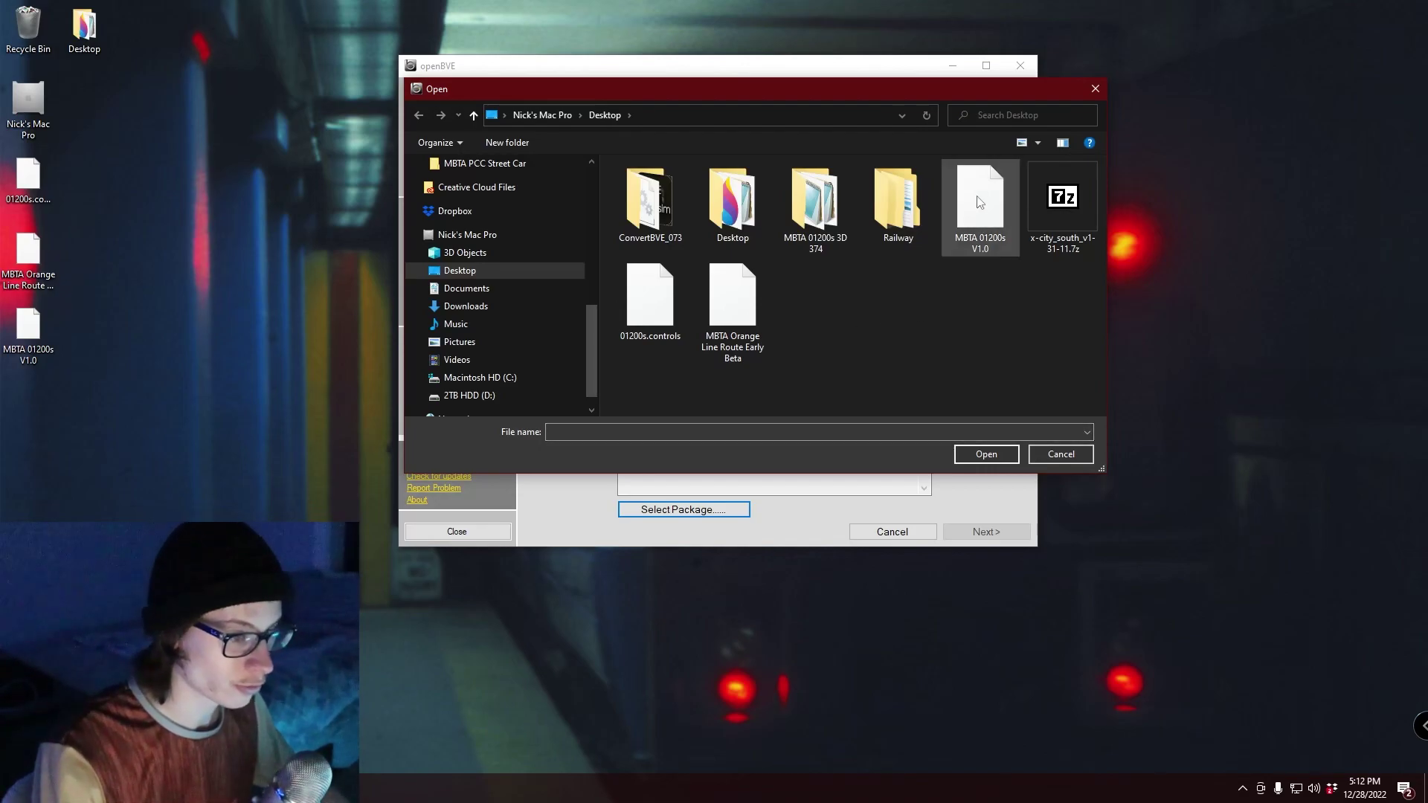
pyautogui.click(988, 454)
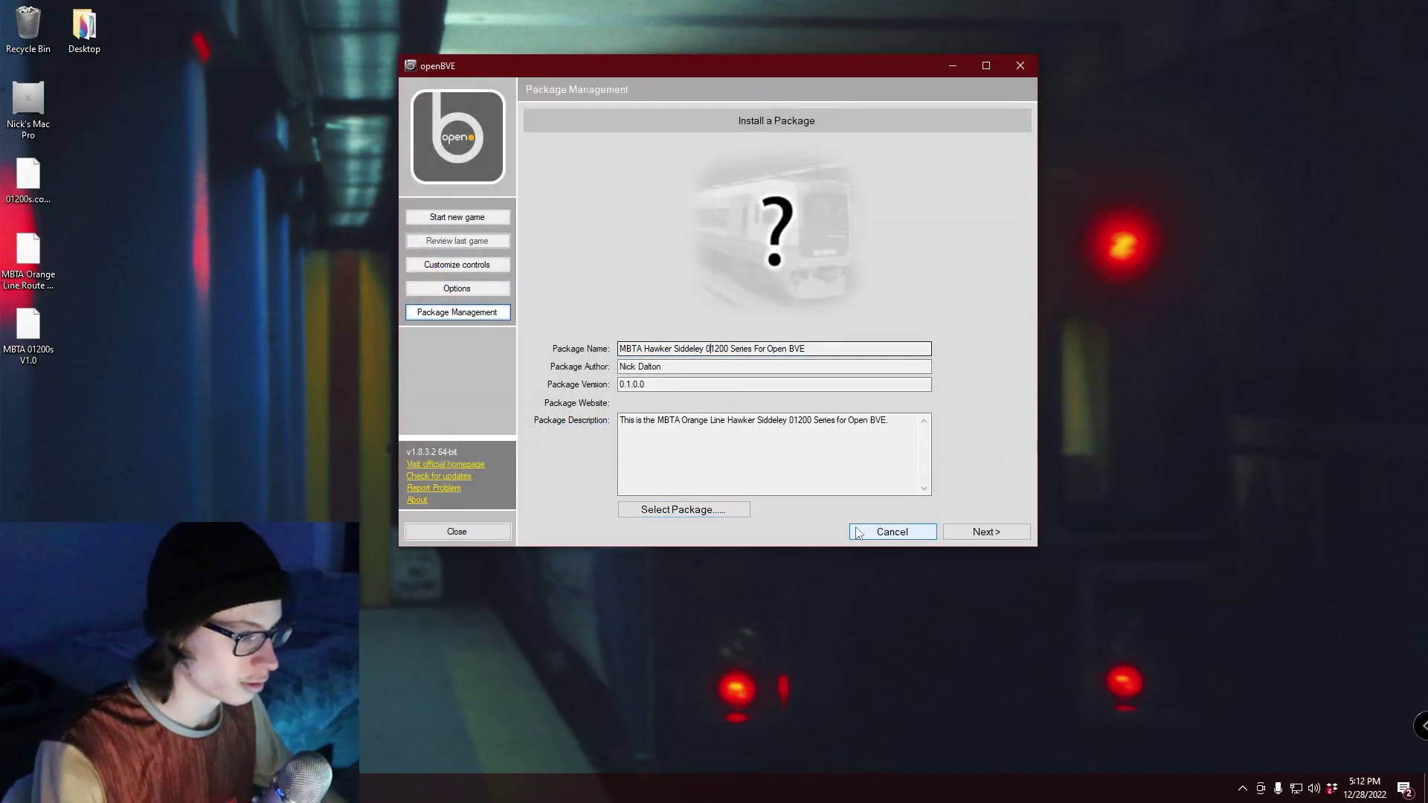
pyautogui.click(815, 350)
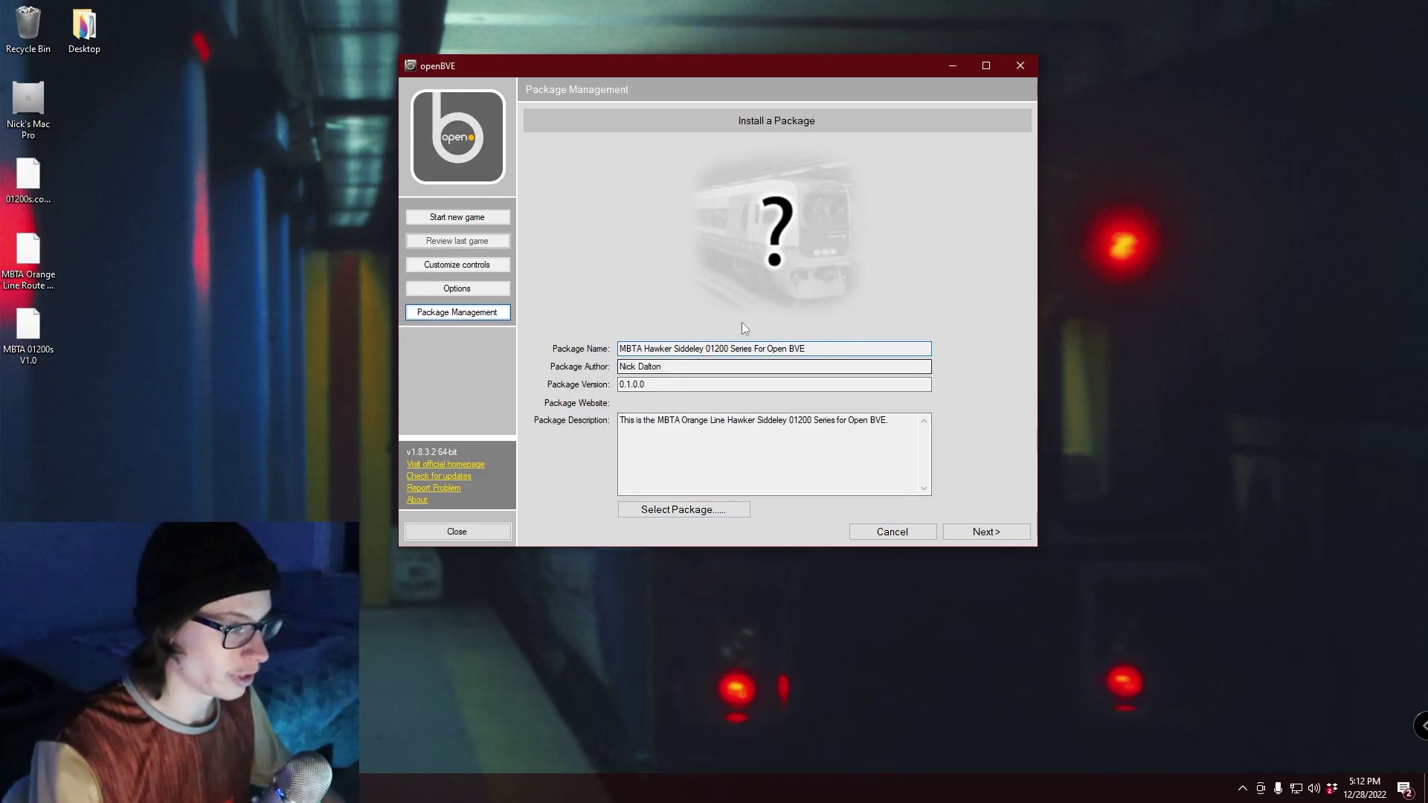
pyautogui.click(976, 533)
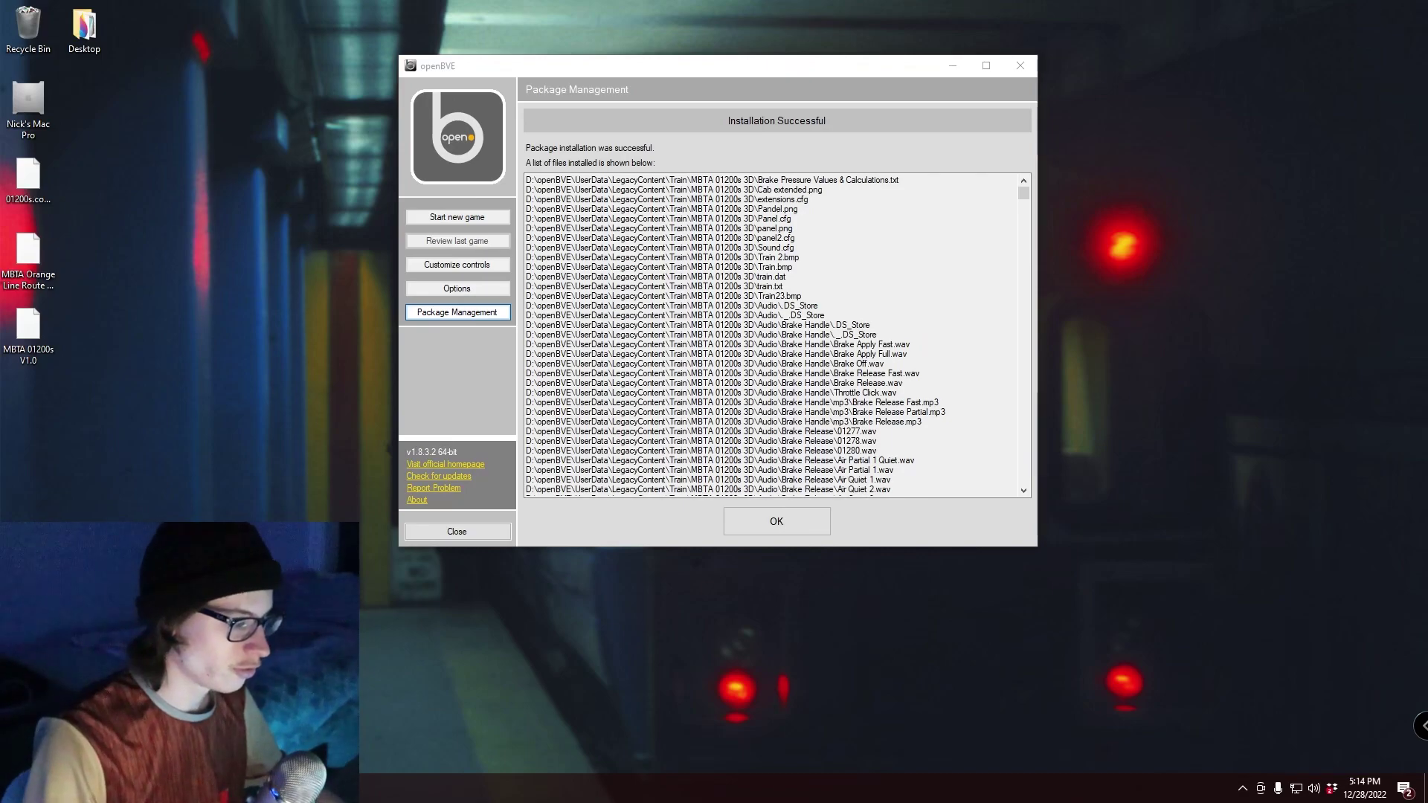
pyautogui.click(735, 525)
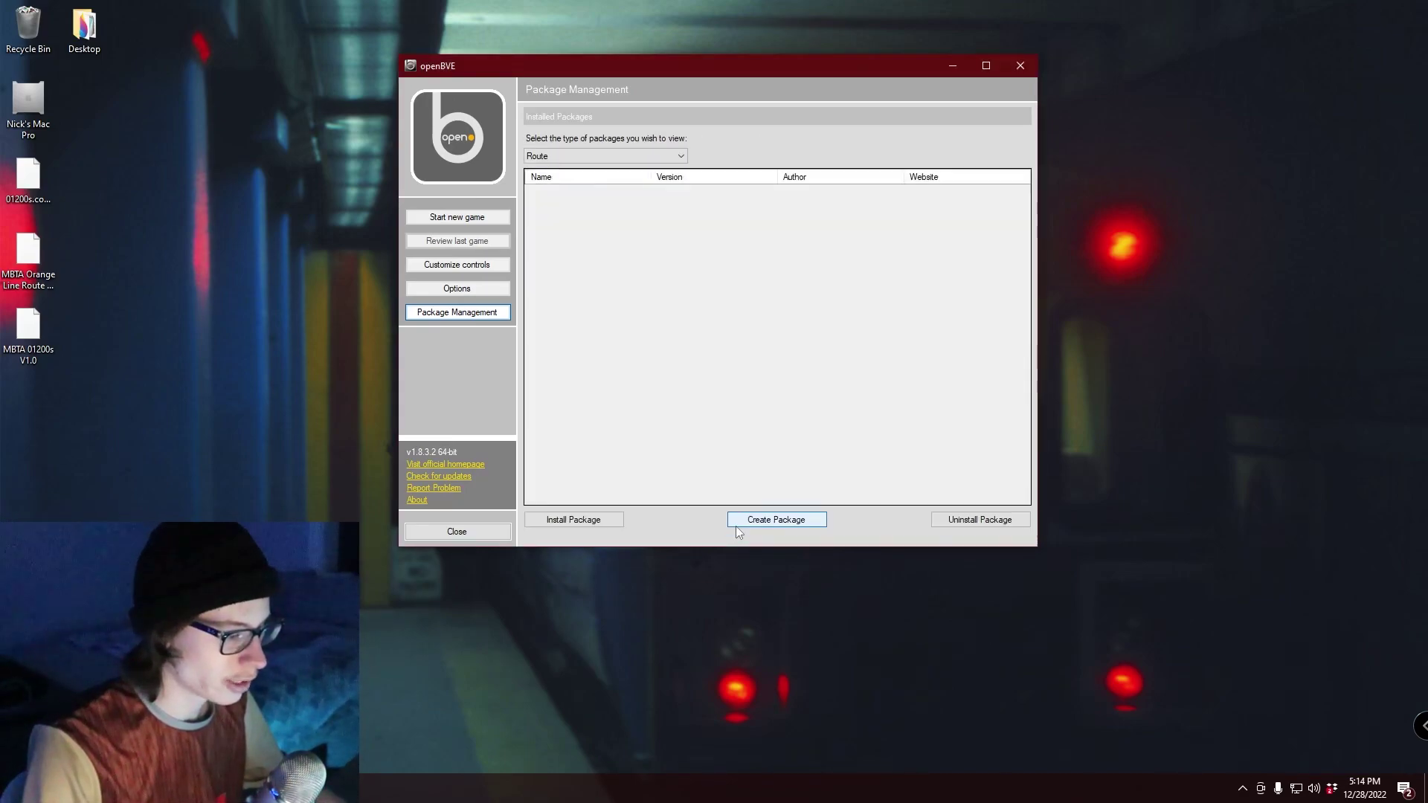
# Install the MBTA Orange Line Route Early Beta package from the desktop
pyautogui.click(583, 524)
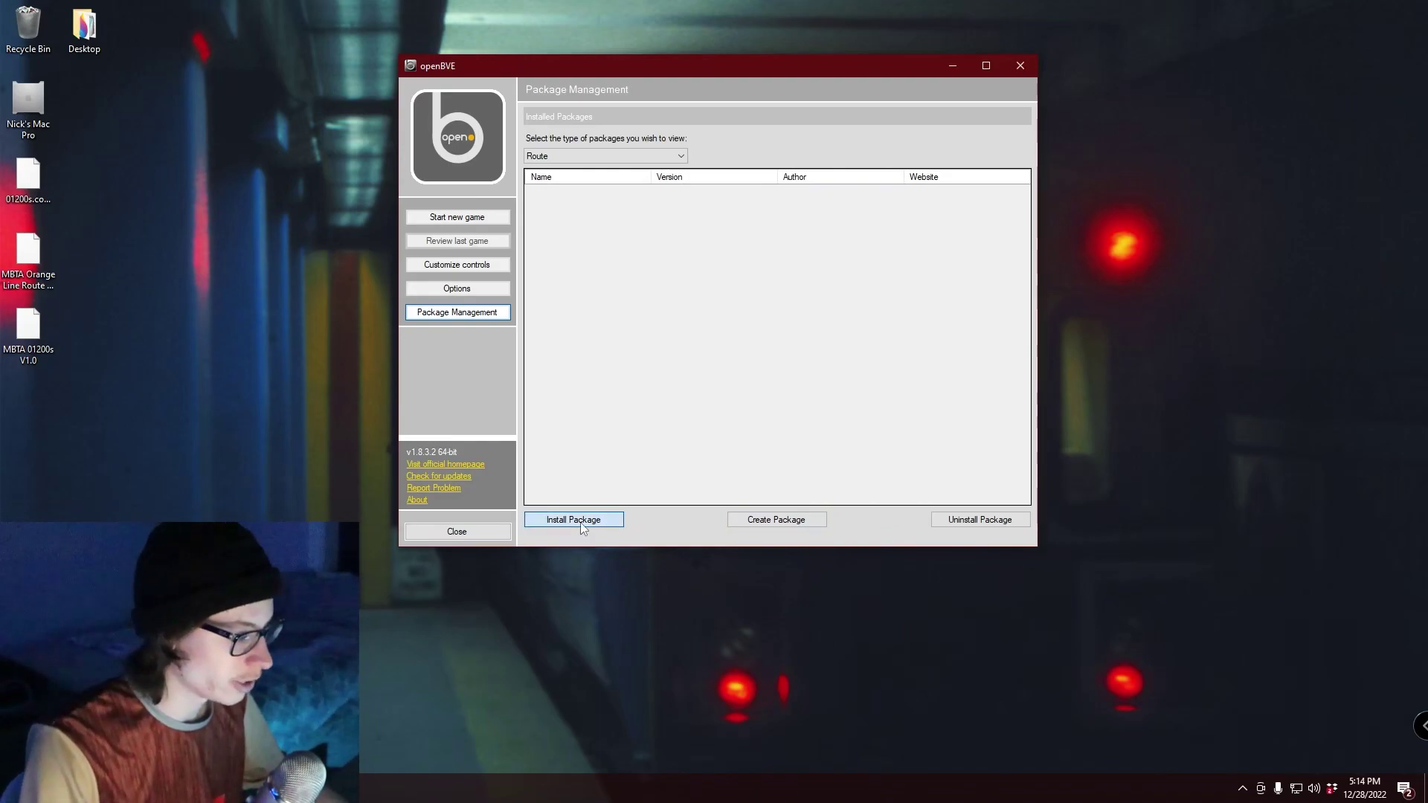
pyautogui.click(699, 515)
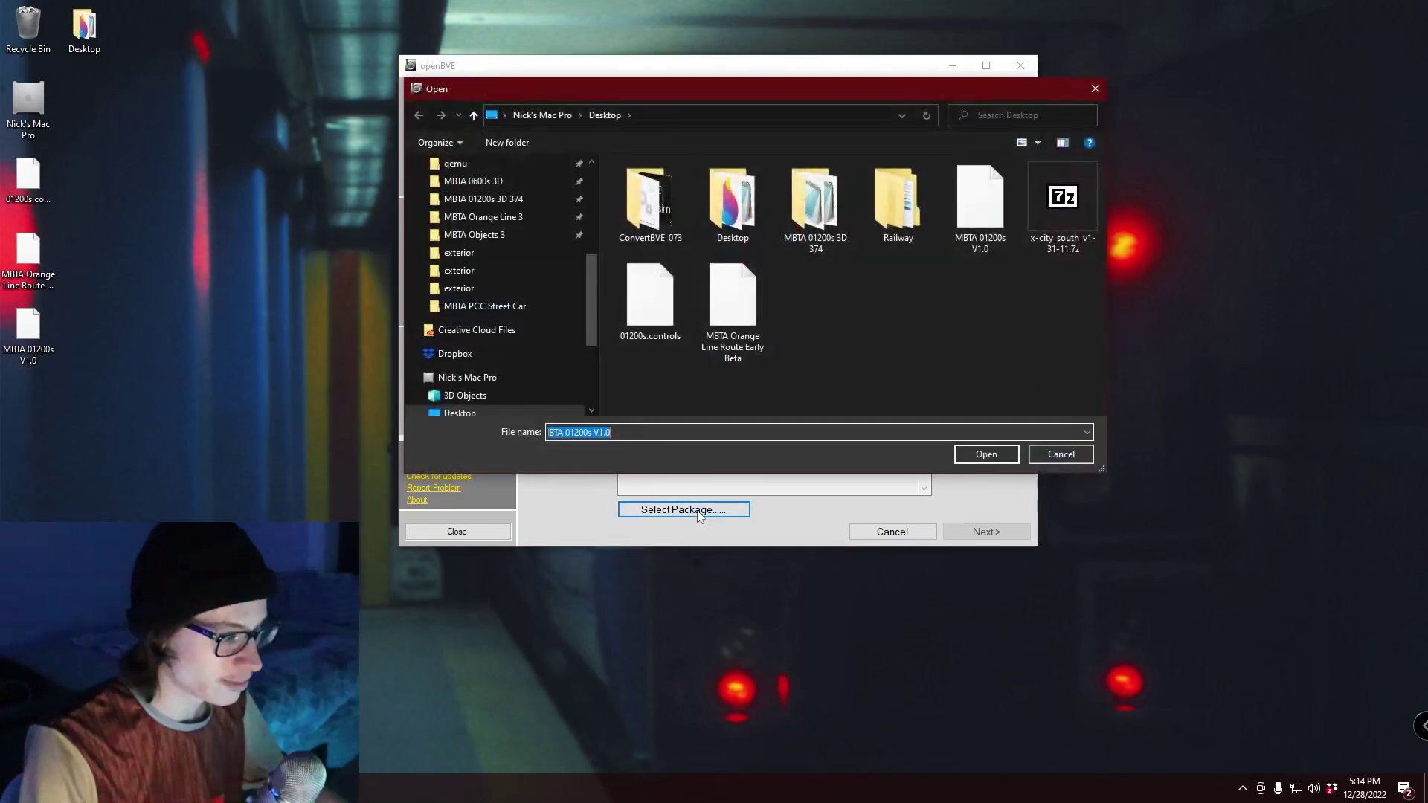
pyautogui.click(752, 287)
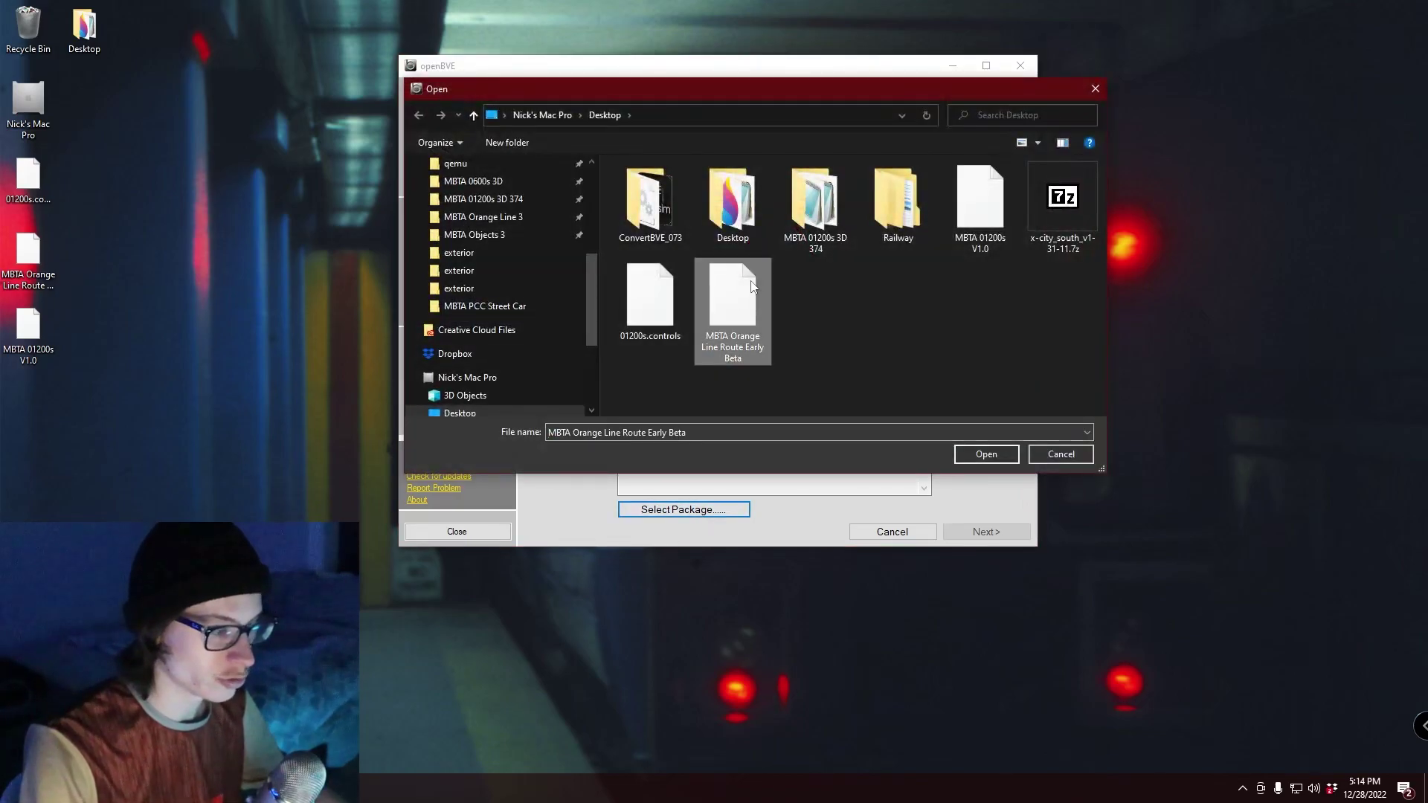
pyautogui.click(986, 454)
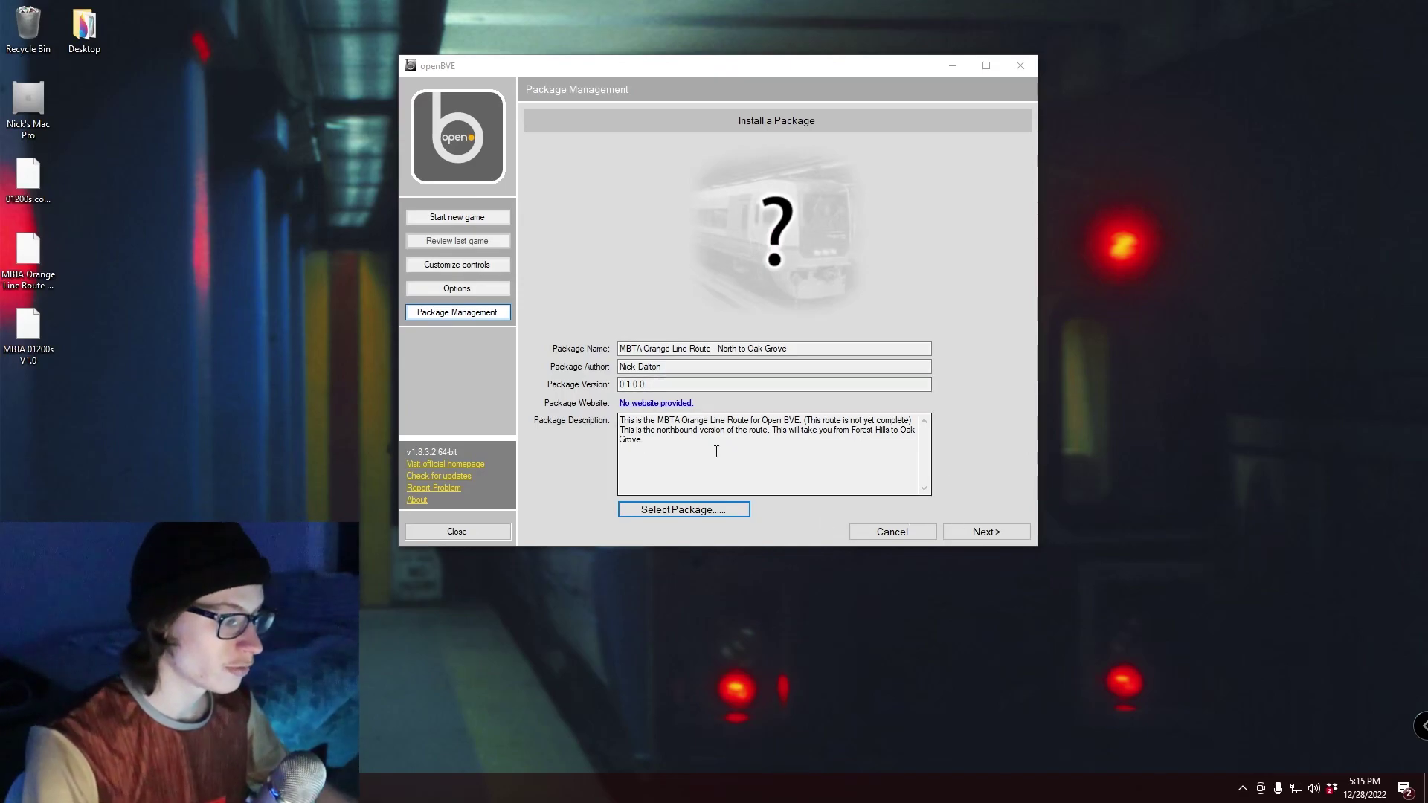
pyautogui.click(954, 535)
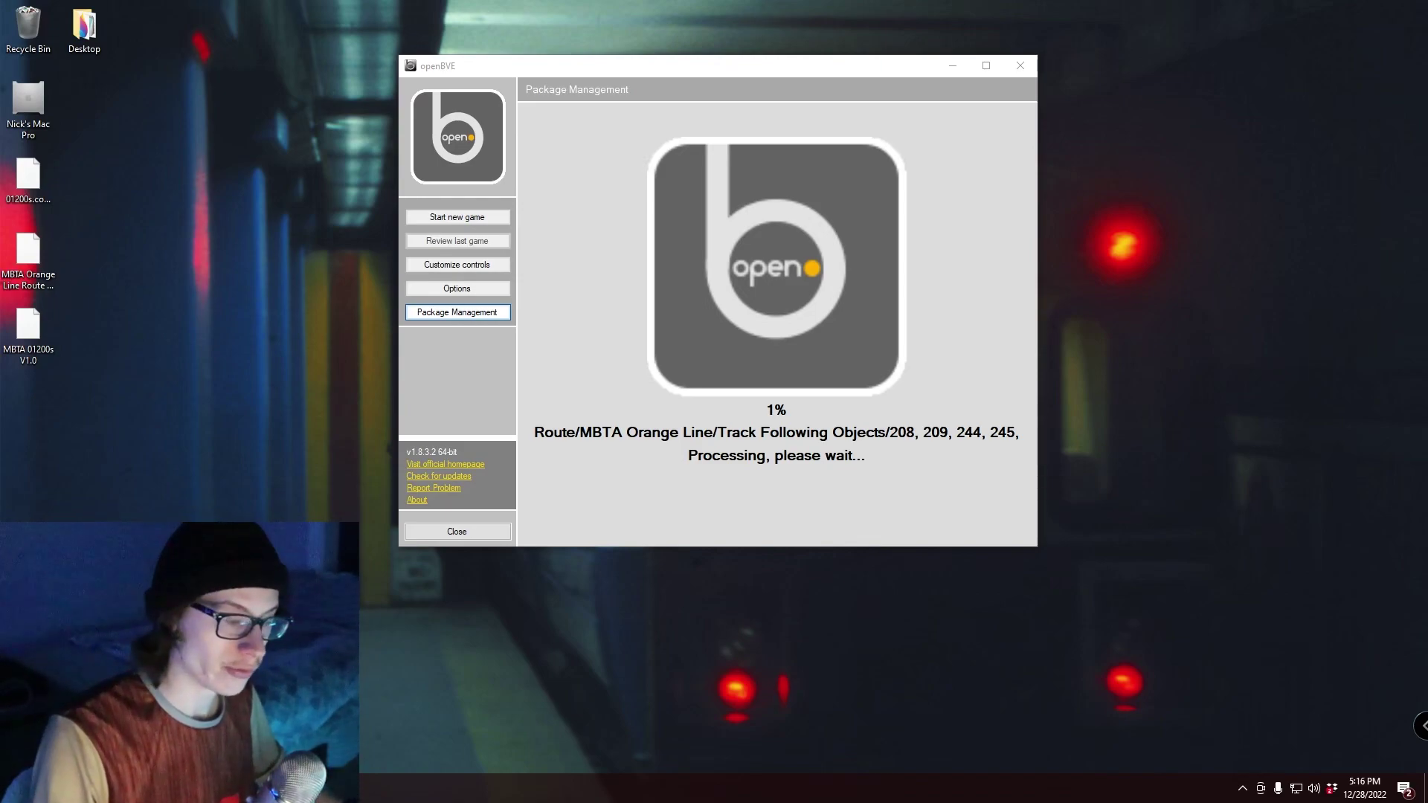
pyautogui.click(763, 340)
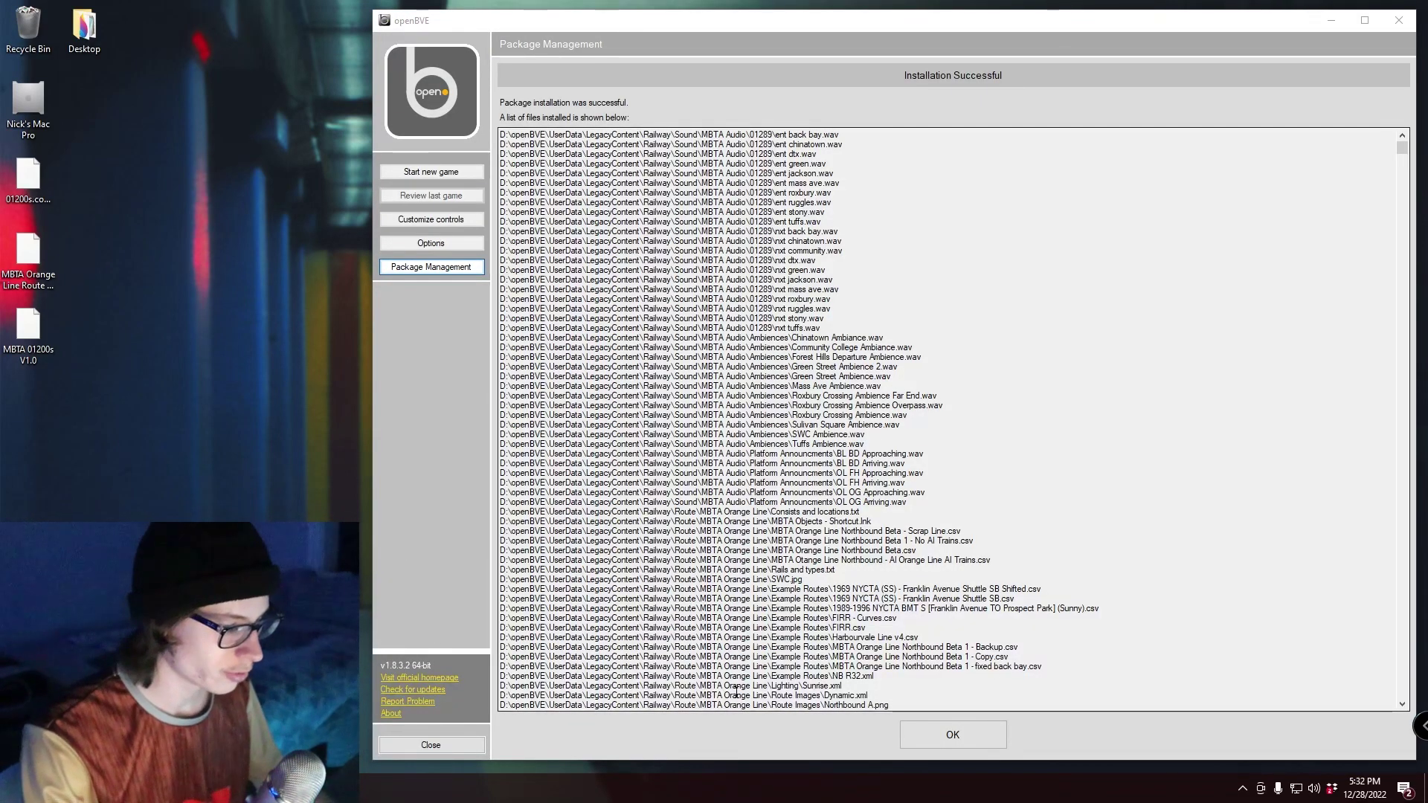
pyautogui.click(948, 735)
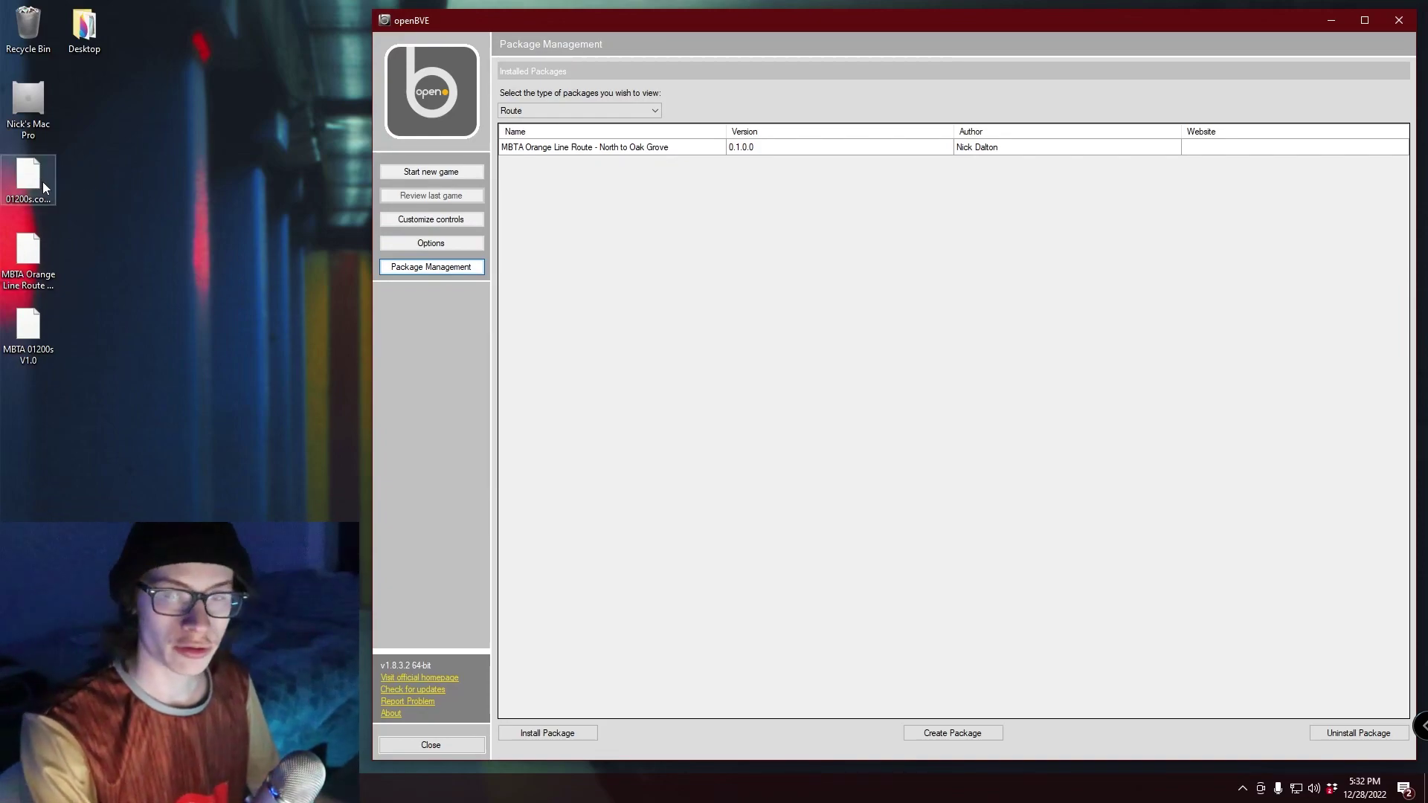
# Import the key assignments from the 01200s.controls file on the desktop into the control settings
pyautogui.click(450, 220)
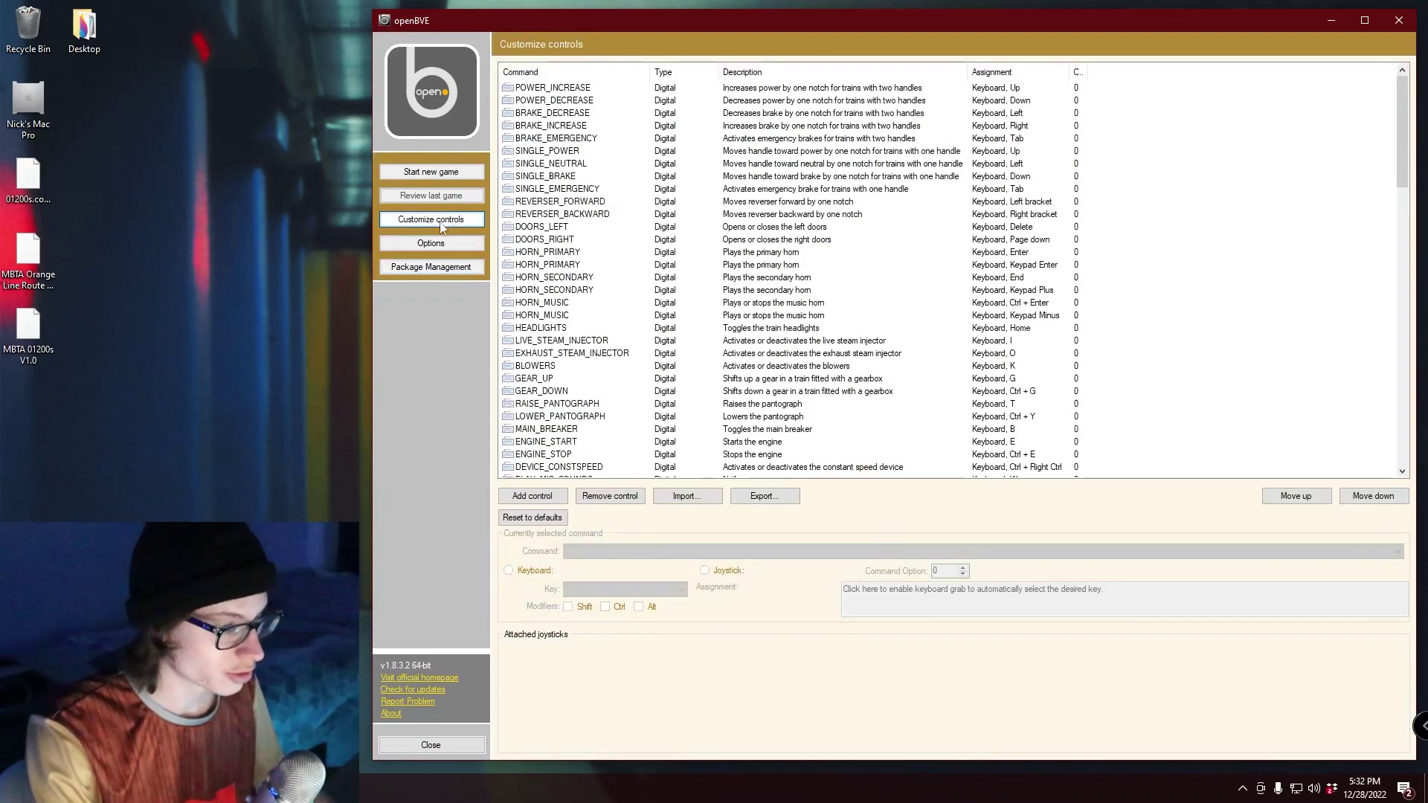
pyautogui.click(688, 497)
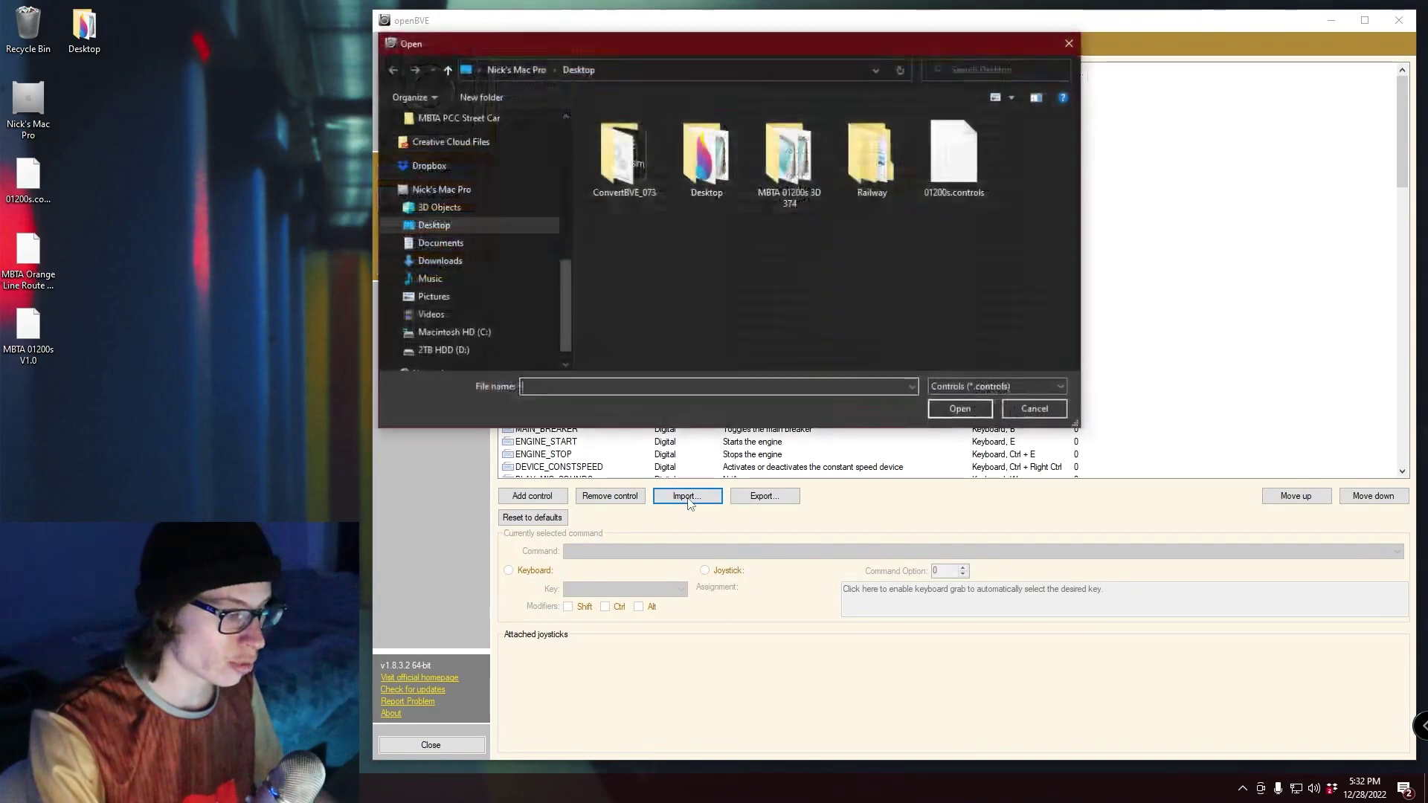
pyautogui.click(949, 165)
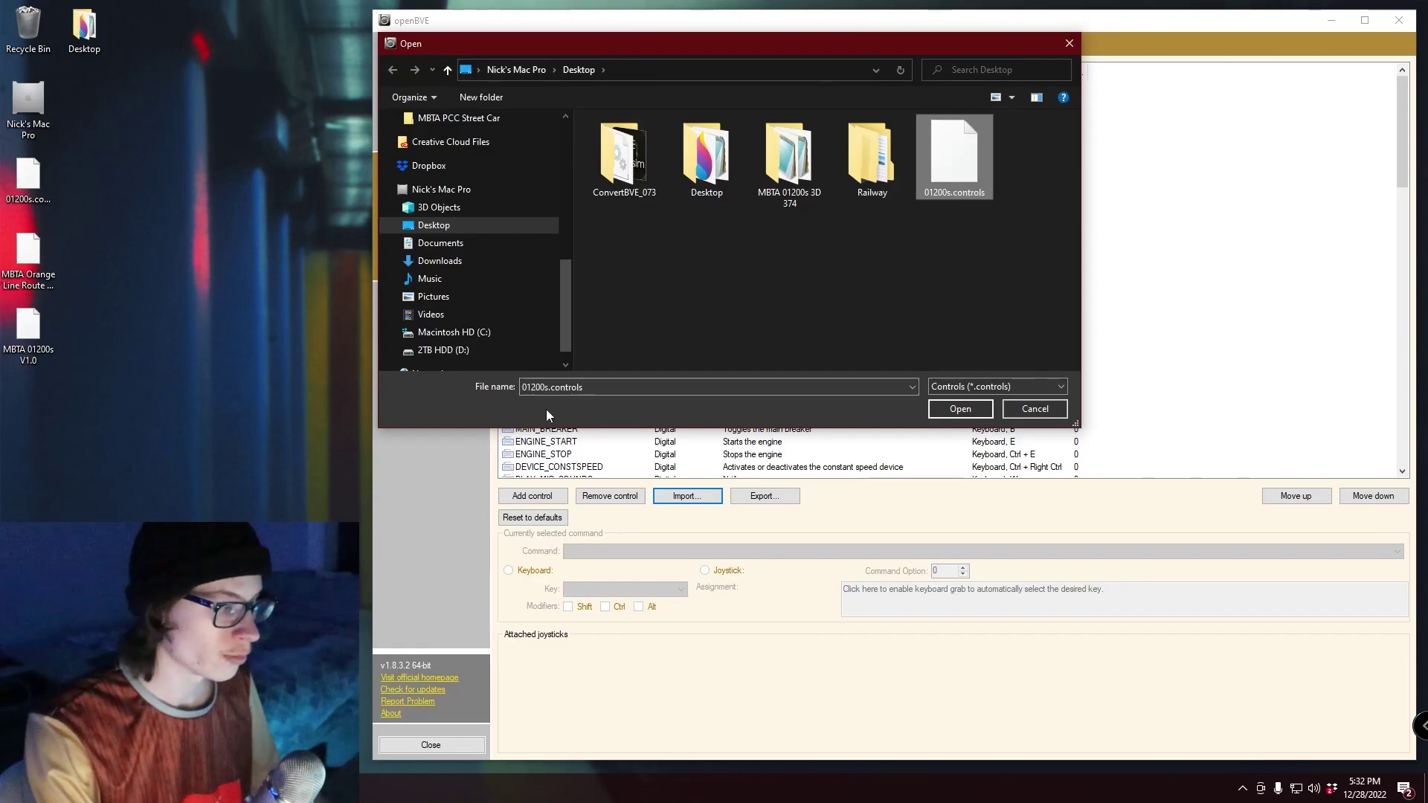
pyautogui.click(970, 407)
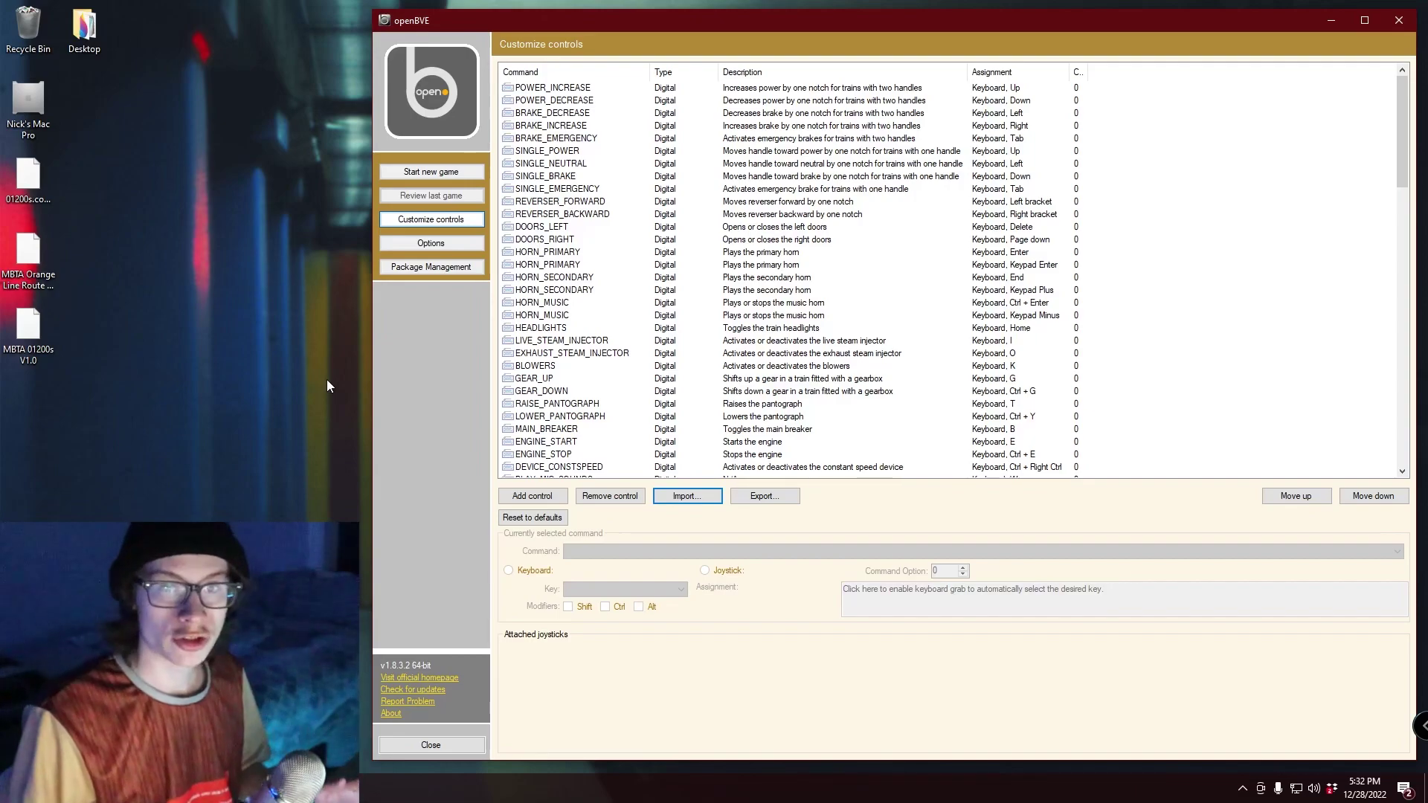
# Set up a new game with the MBTA Orange Line Northbound Beta.csv route from the MBTA Orange Line folder and view its picture enlarged
pyautogui.click(412, 177)
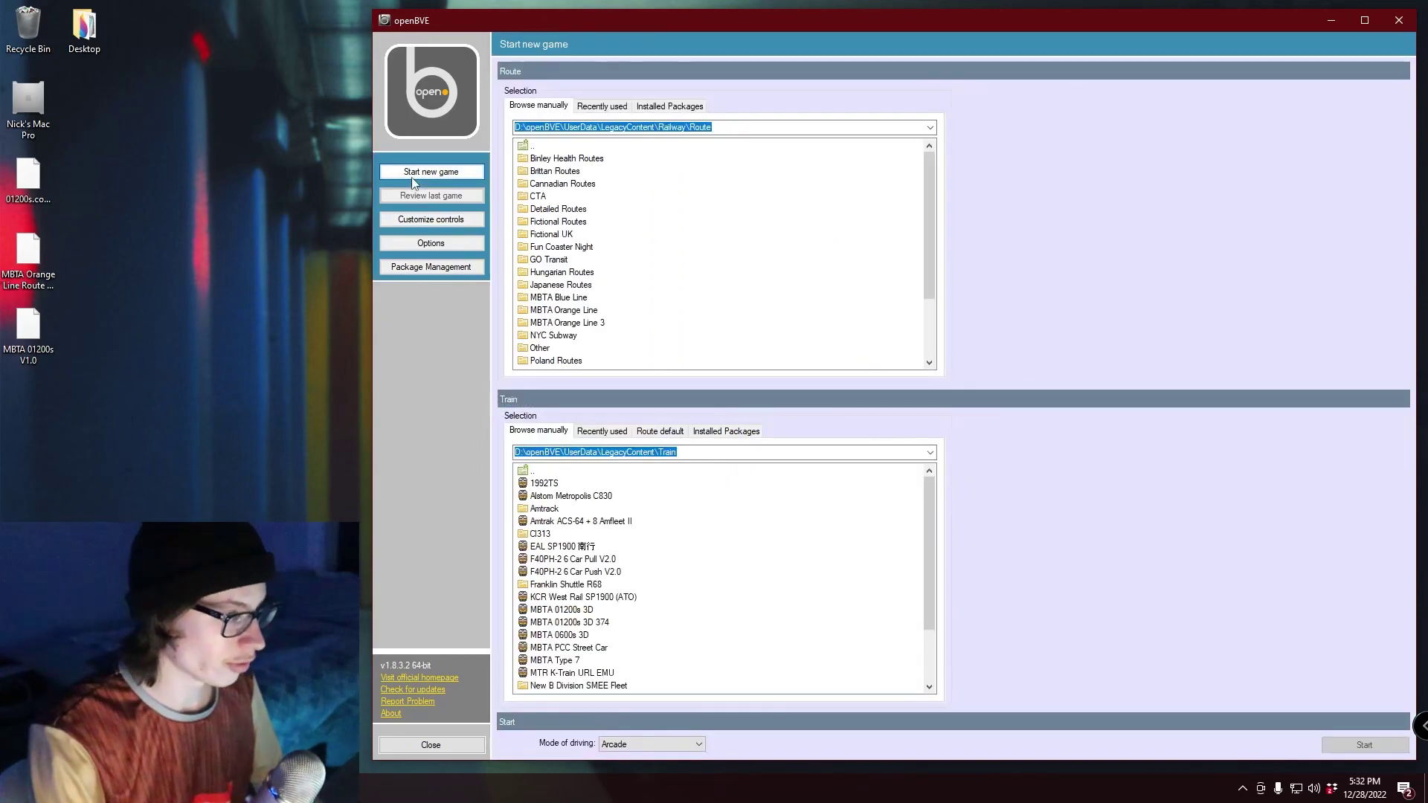
pyautogui.doubleClick(559, 312)
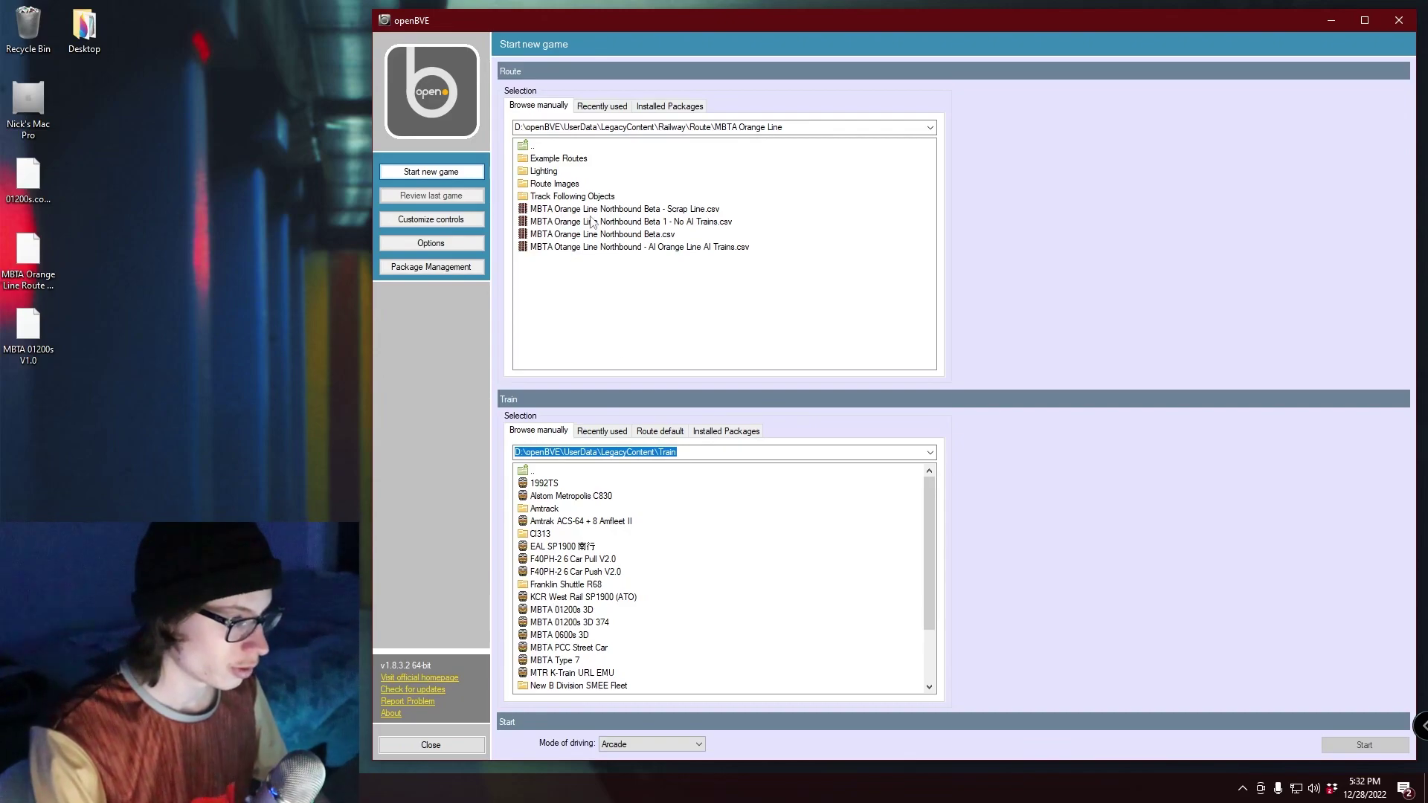
pyautogui.click(589, 235)
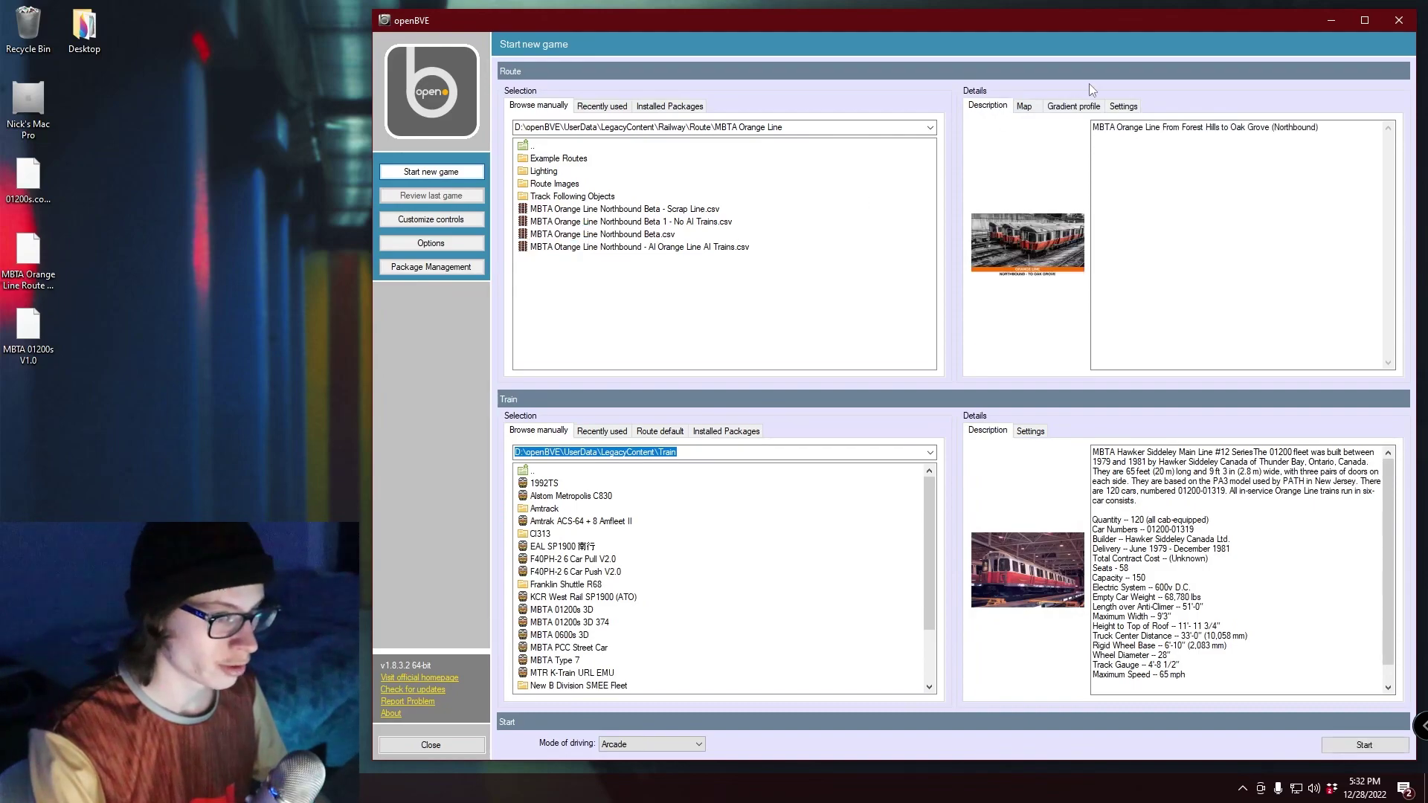
pyautogui.click(1025, 249)
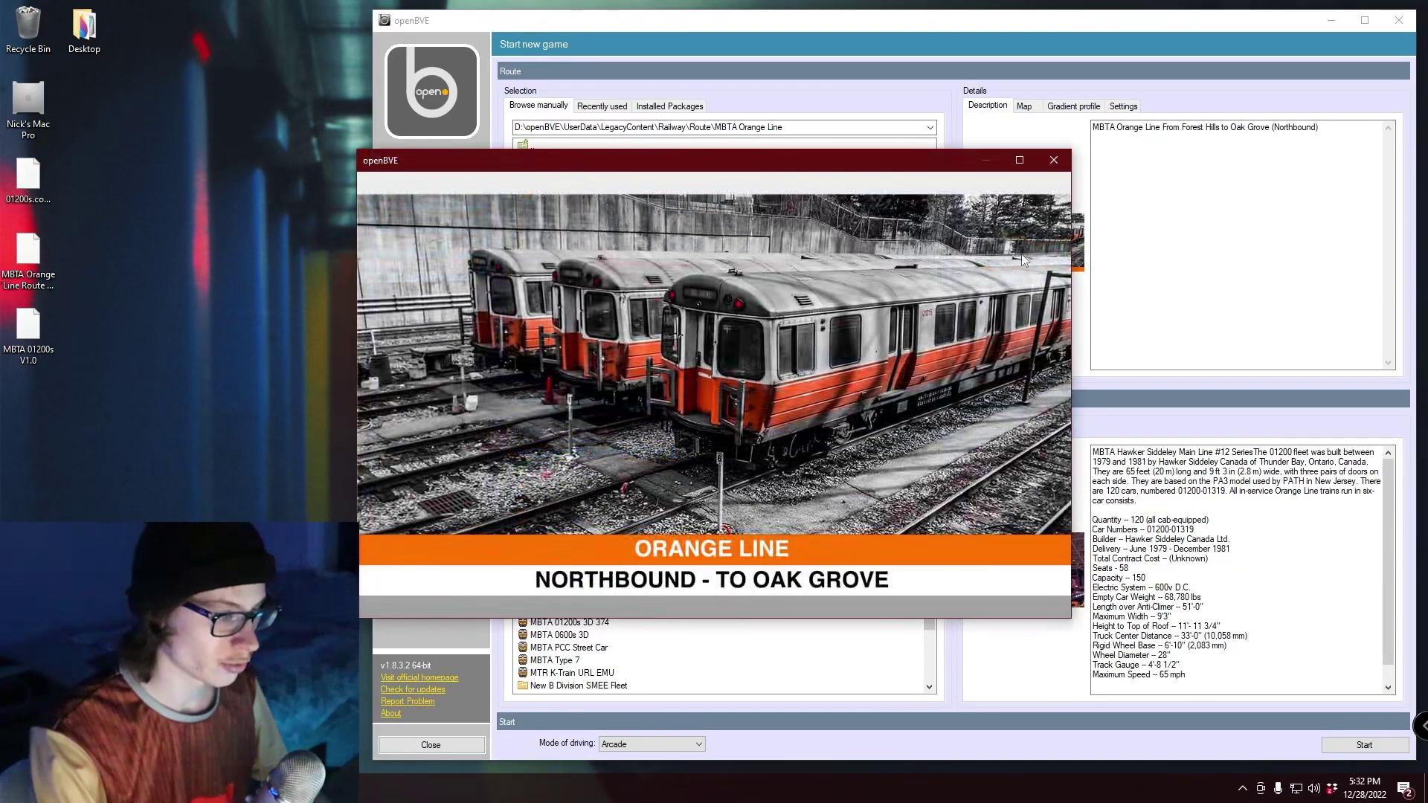
pyautogui.click(1055, 161)
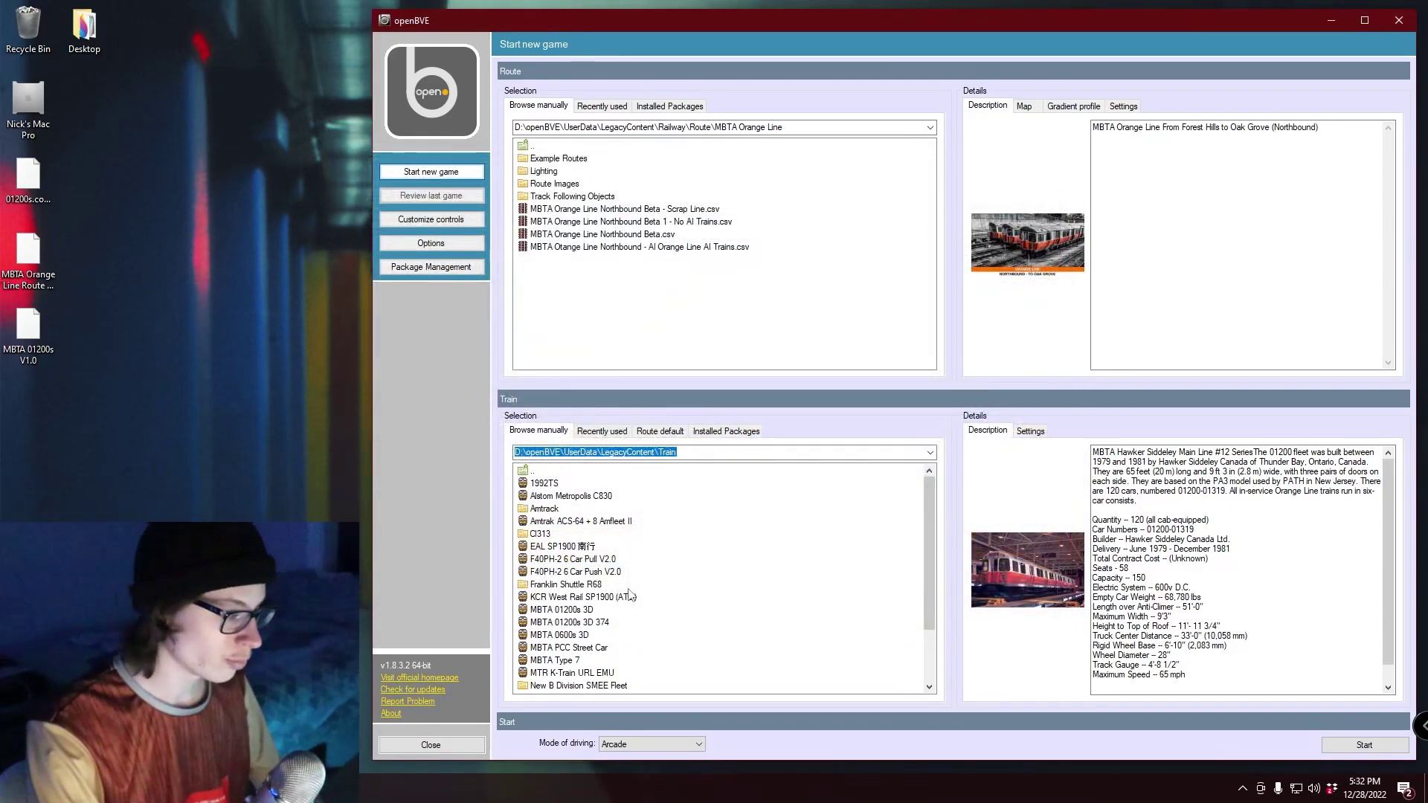
# Choose the MBTA 01200s 3D train for the game and view its picture enlarged
pyautogui.click(552, 624)
pyautogui.click(558, 611)
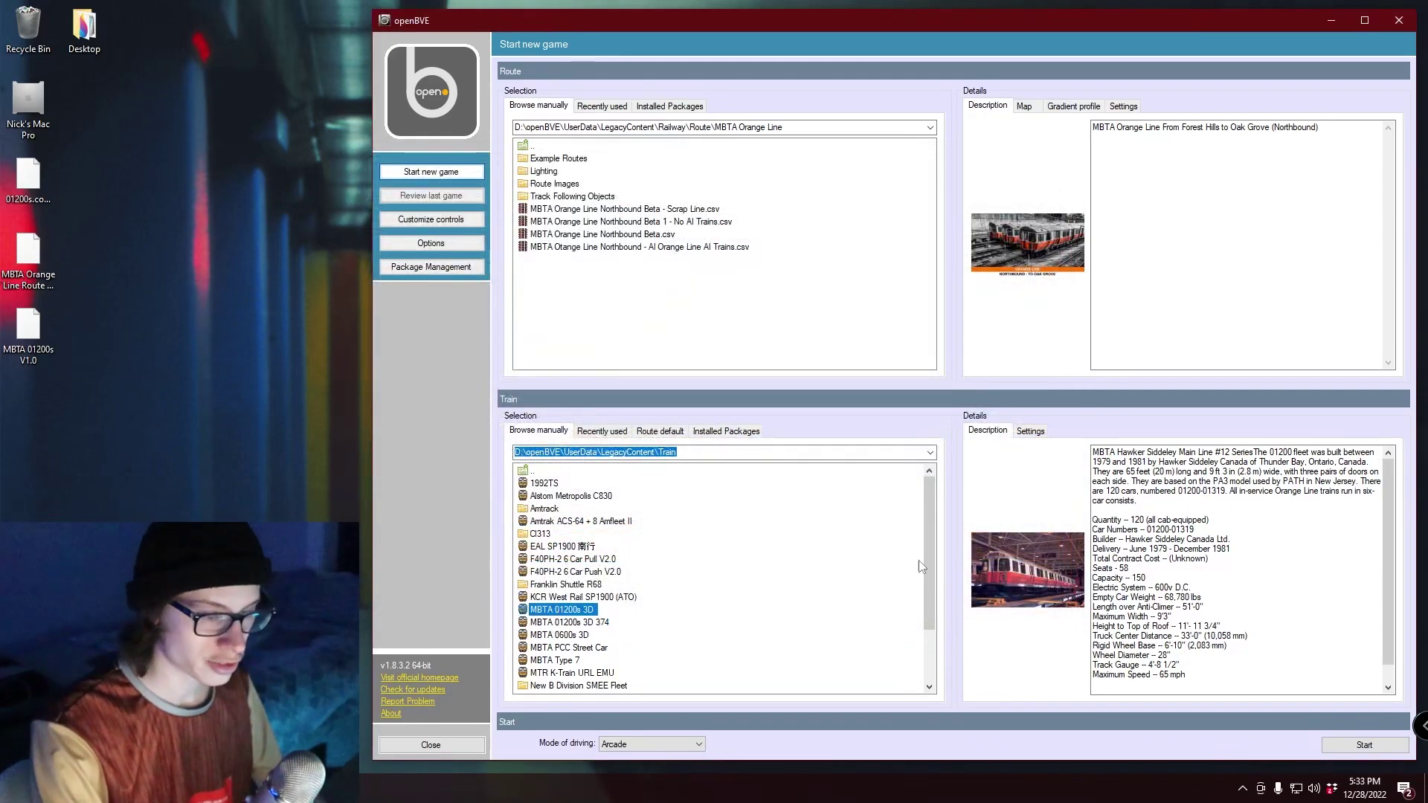
pyautogui.click(1031, 574)
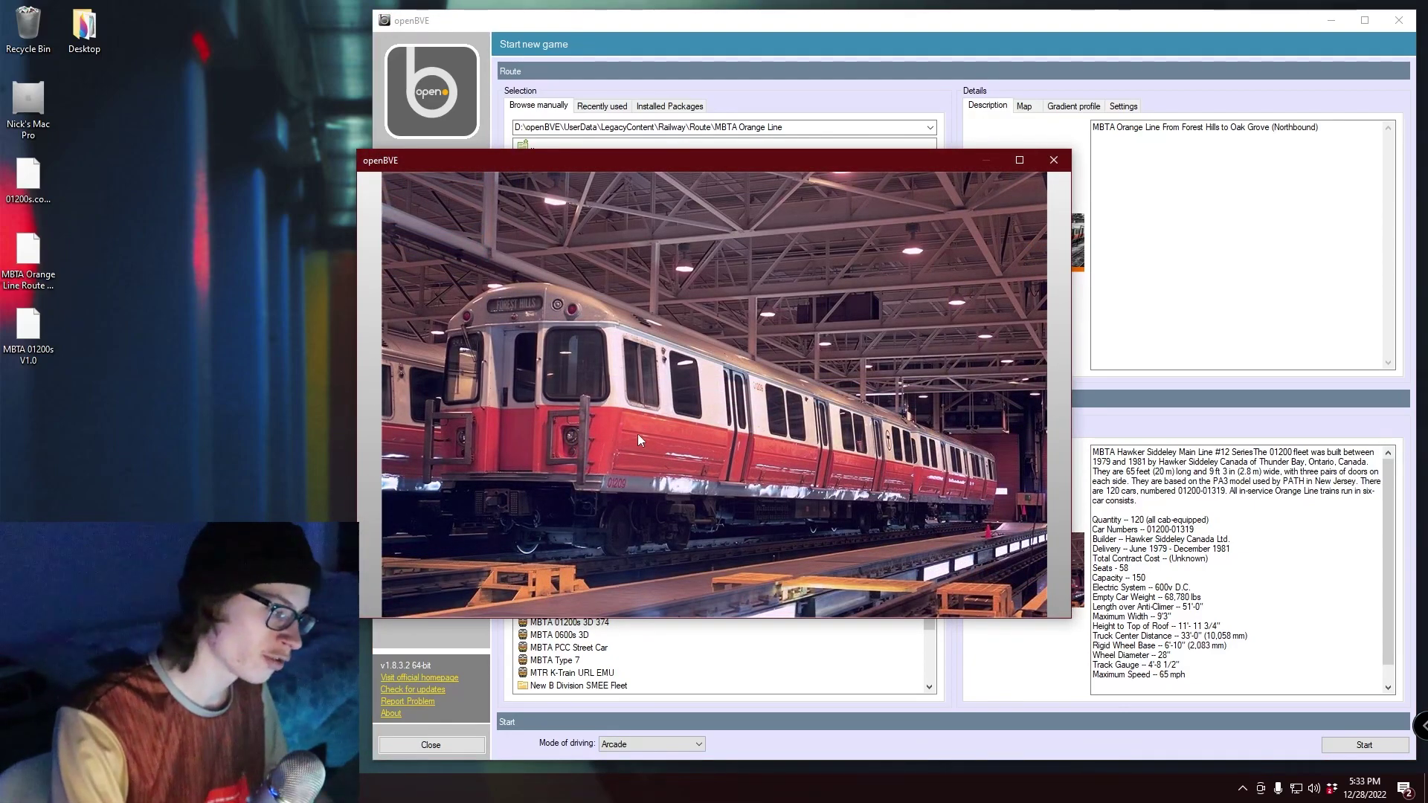
# Try to start the game with the MBTA Orange Line Northbound Beta.csv route and the MBTA 01200s 3D train
pyautogui.click(1053, 161)
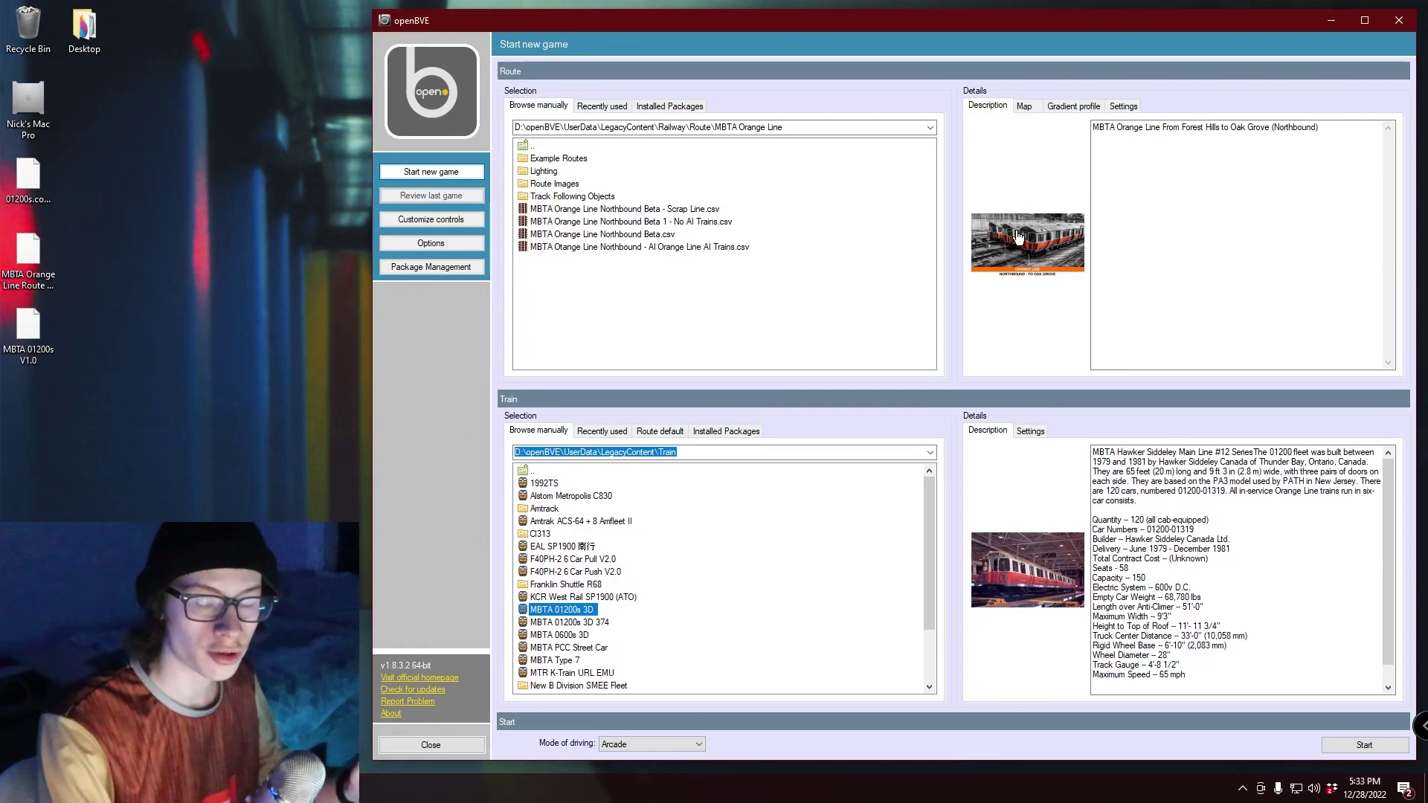
pyautogui.click(578, 235)
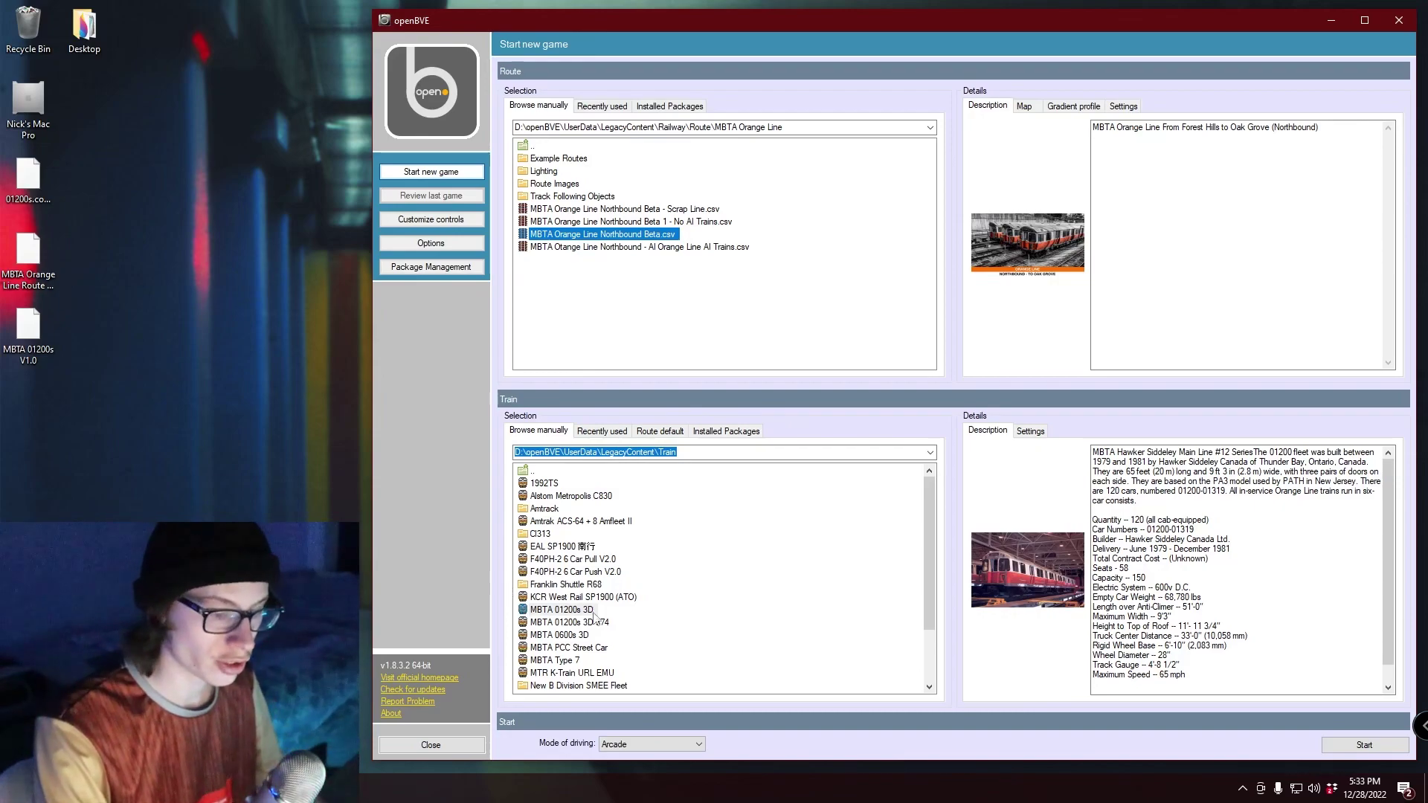
pyautogui.click(1348, 746)
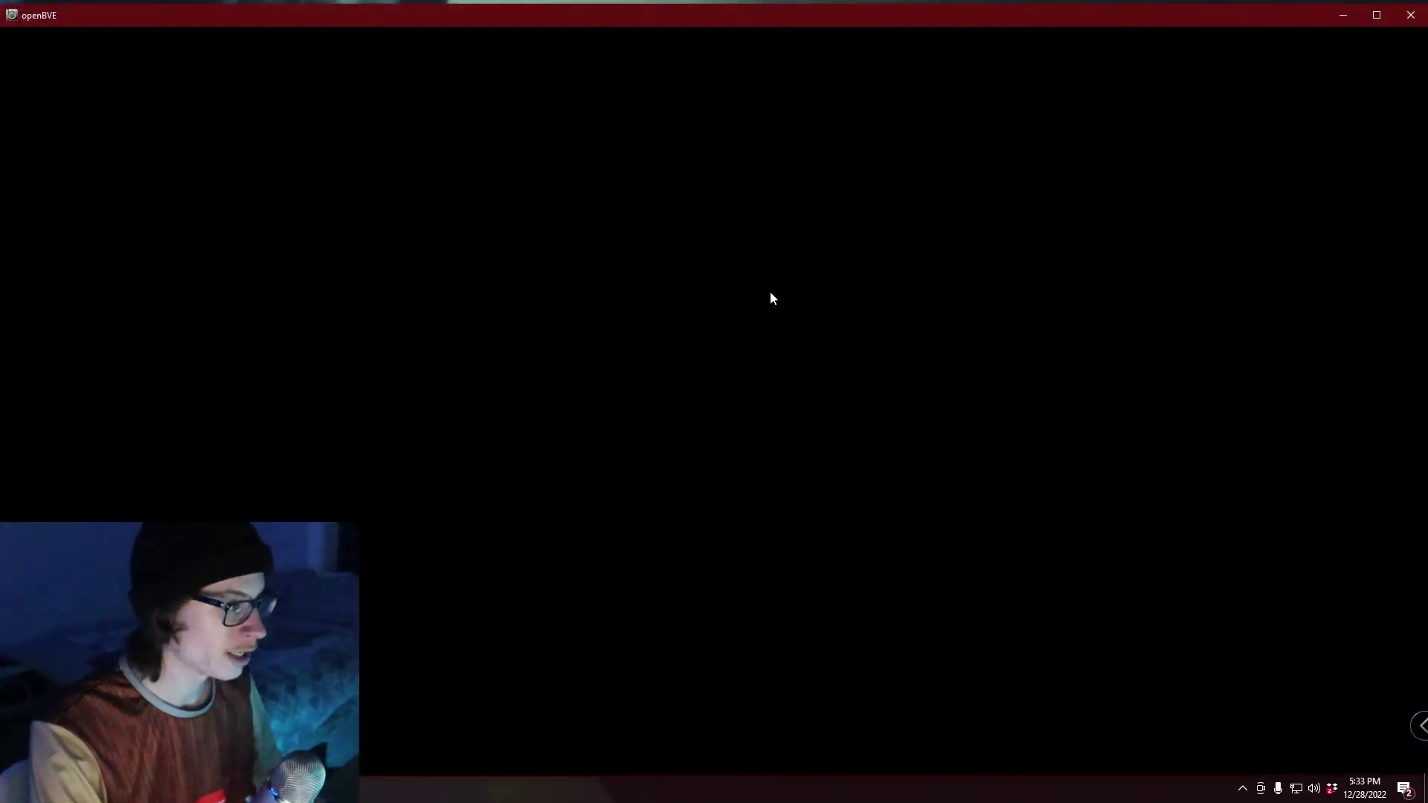
pyautogui.doubleClick(529, 3)
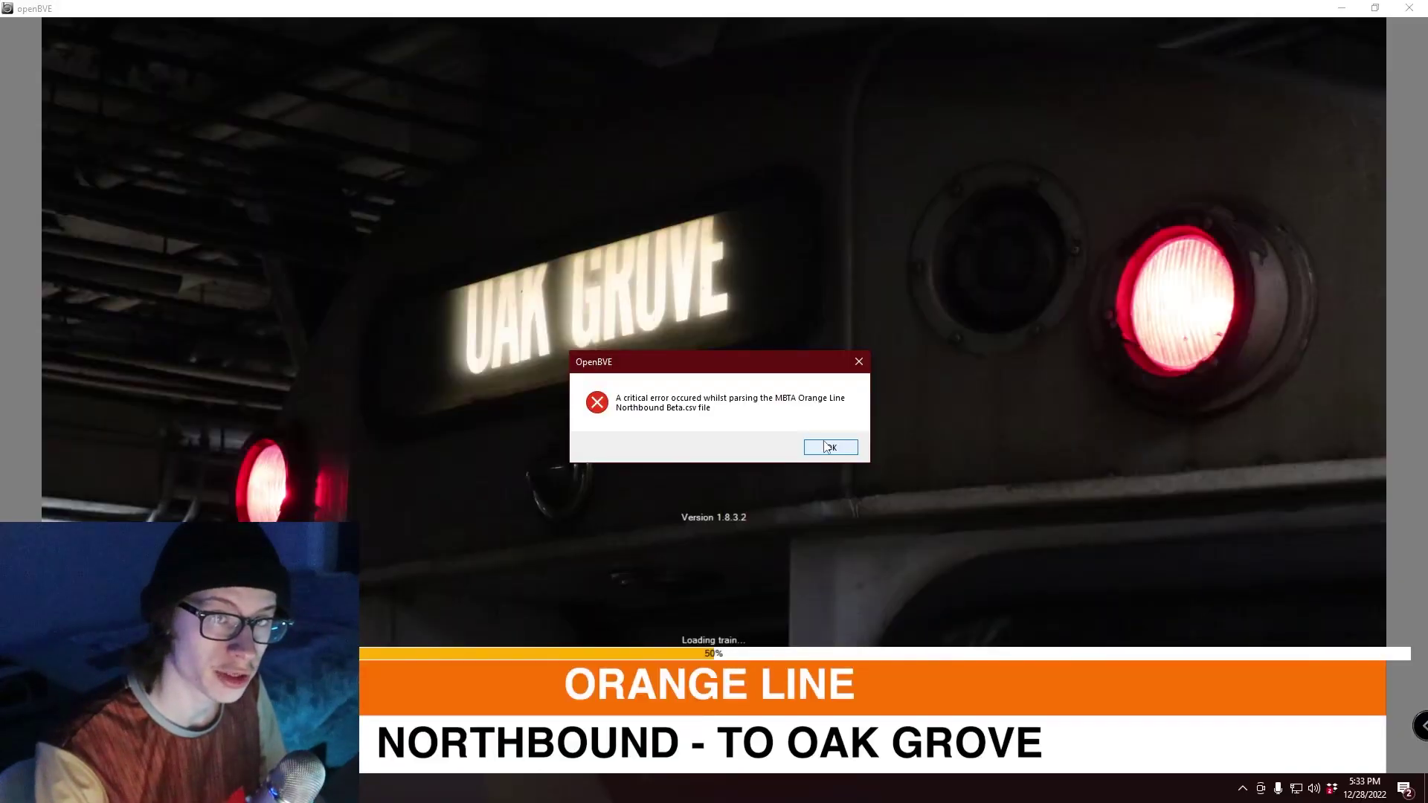
pyautogui.click(826, 449)
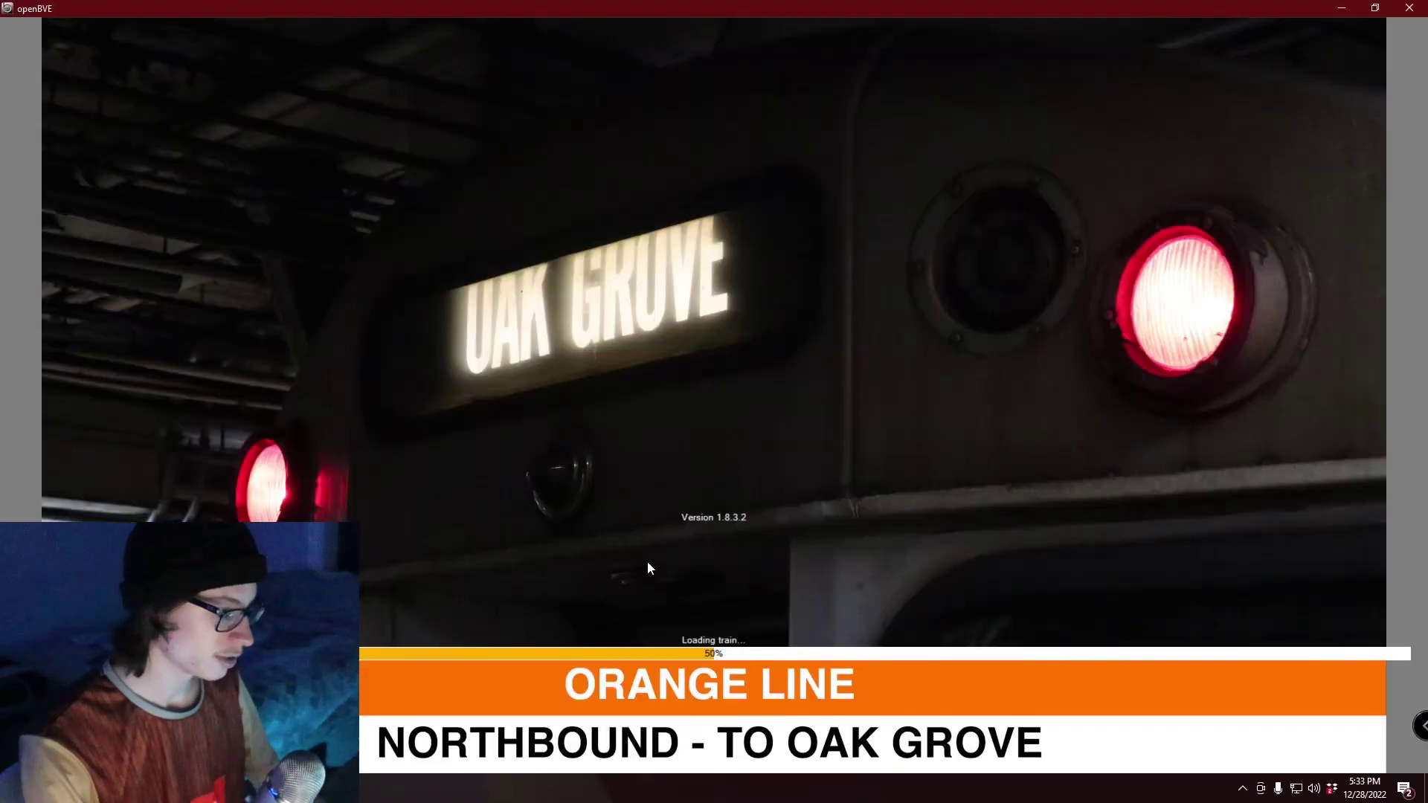
pyautogui.click(1409, 9)
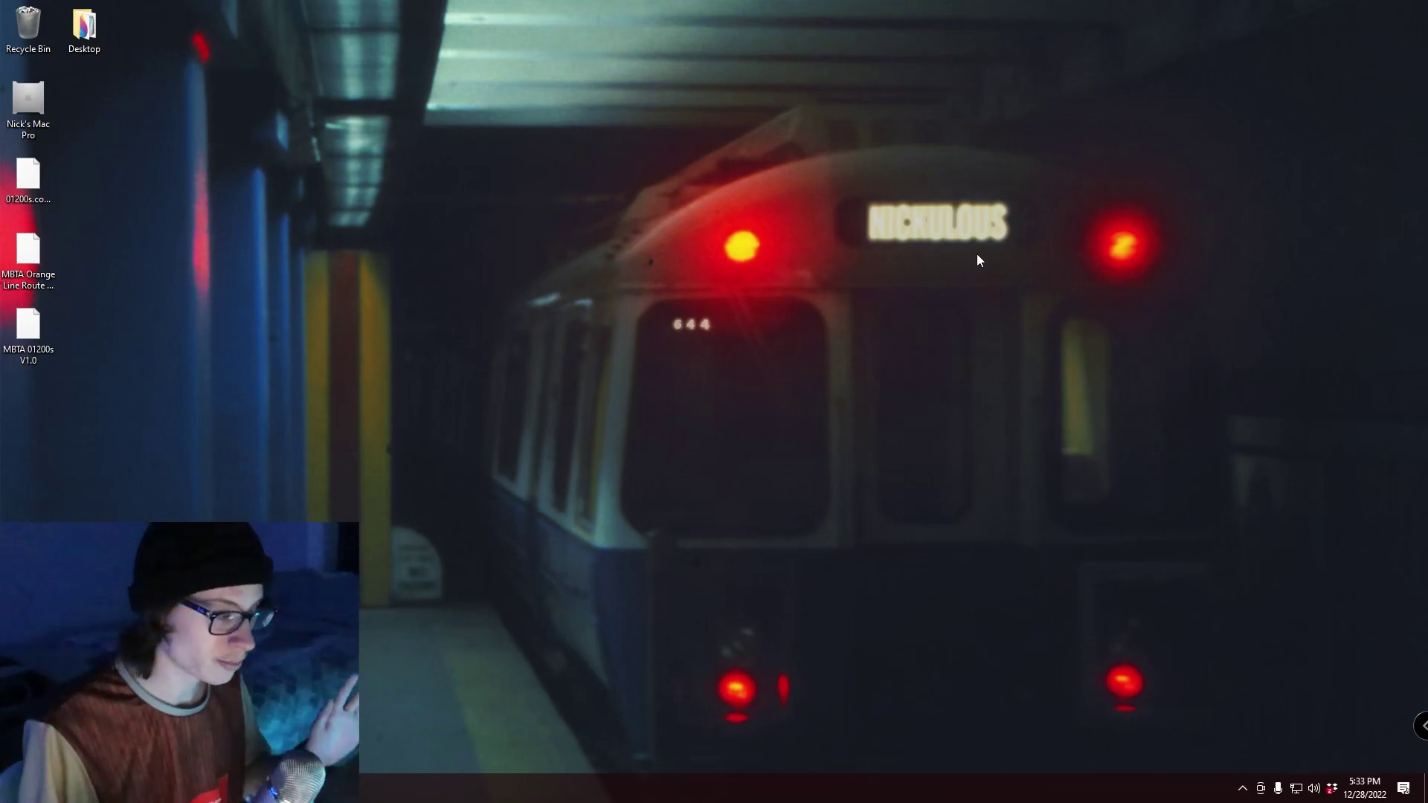
# Relaunch openBVE from the desktop
pyautogui.press('super')
pyautogui.write('openbve')
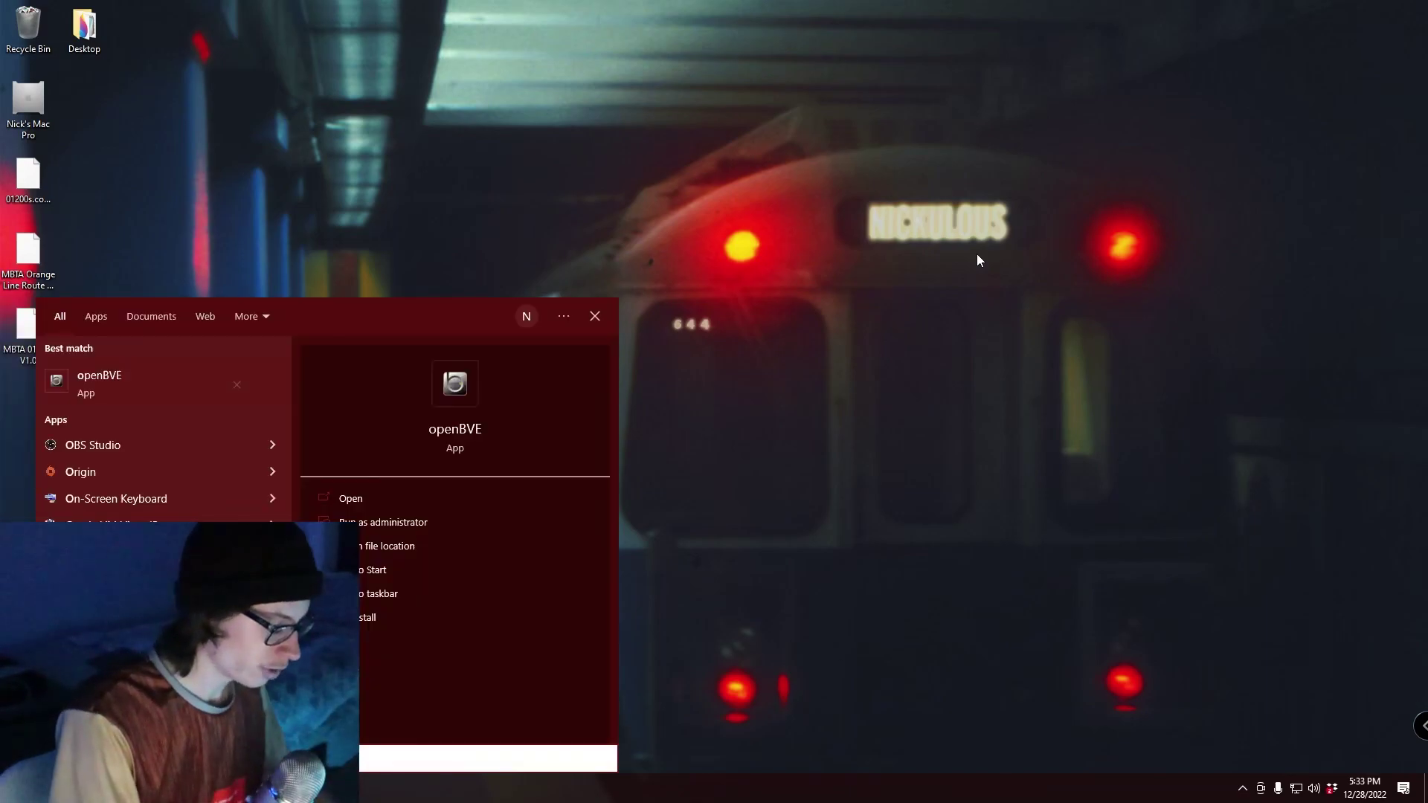
pyautogui.press('Return')
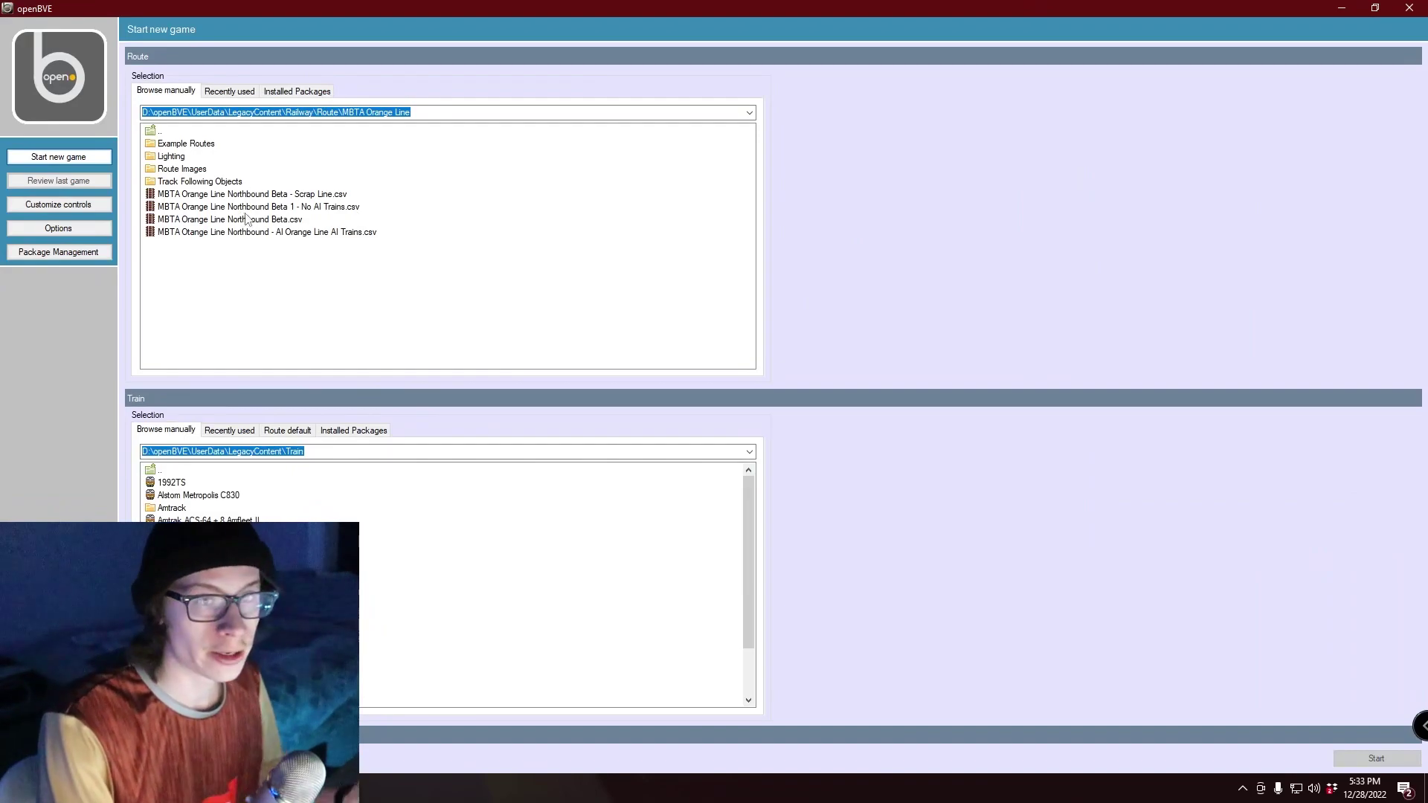
# Start the game with the MBTA Orange Line Northbound Beta 1 - No AI Trains.csv route and maximize the game window
pyautogui.click(271, 207)
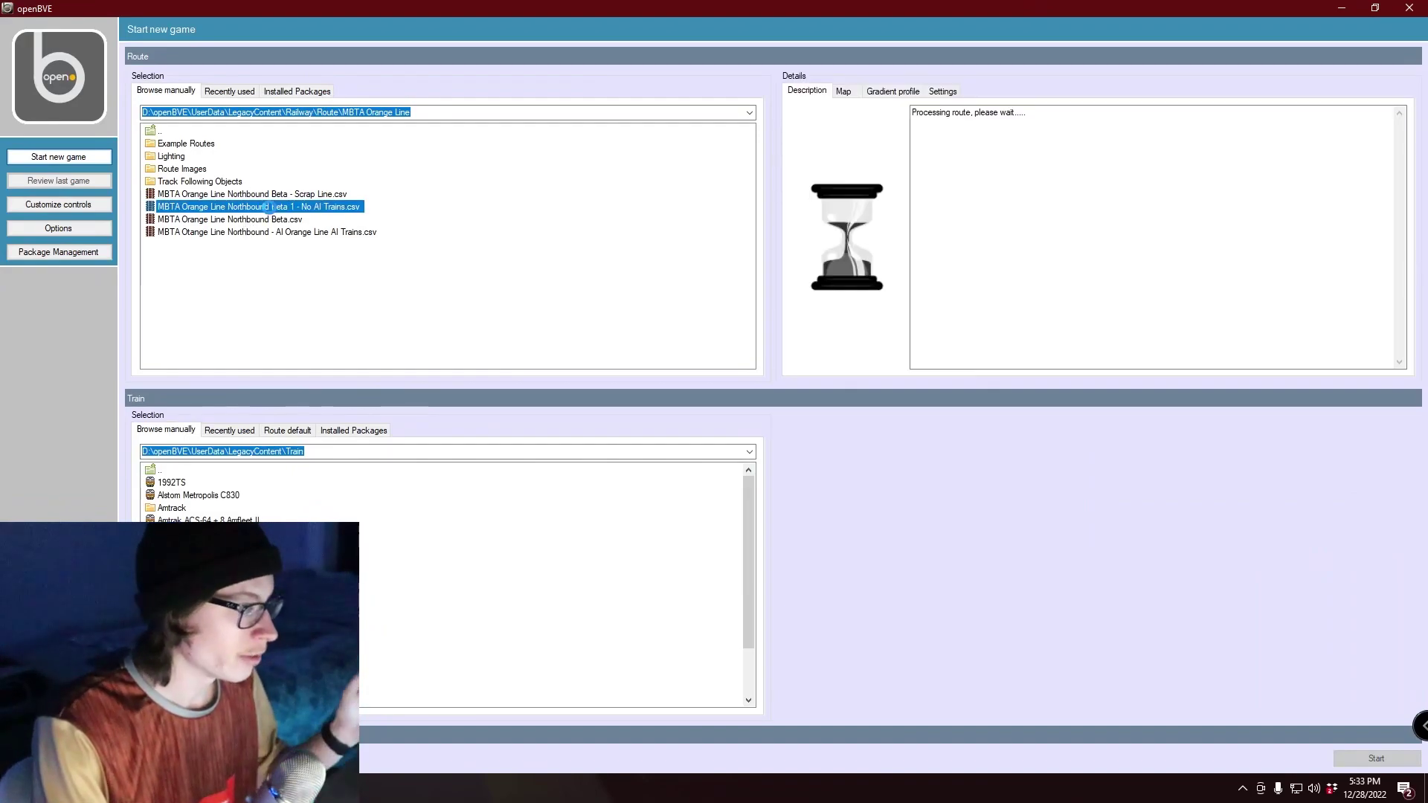
pyautogui.press('Tab')
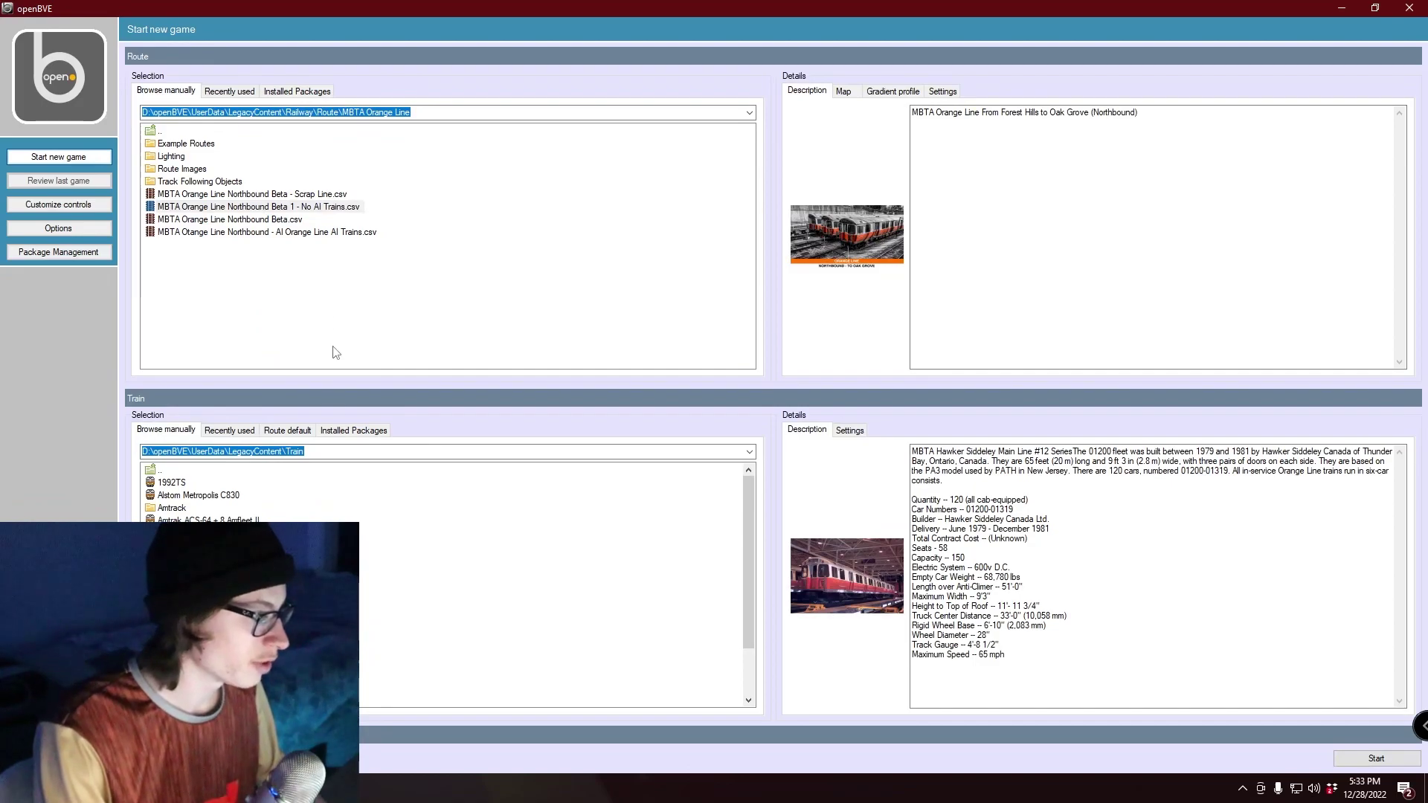
pyautogui.click(278, 209)
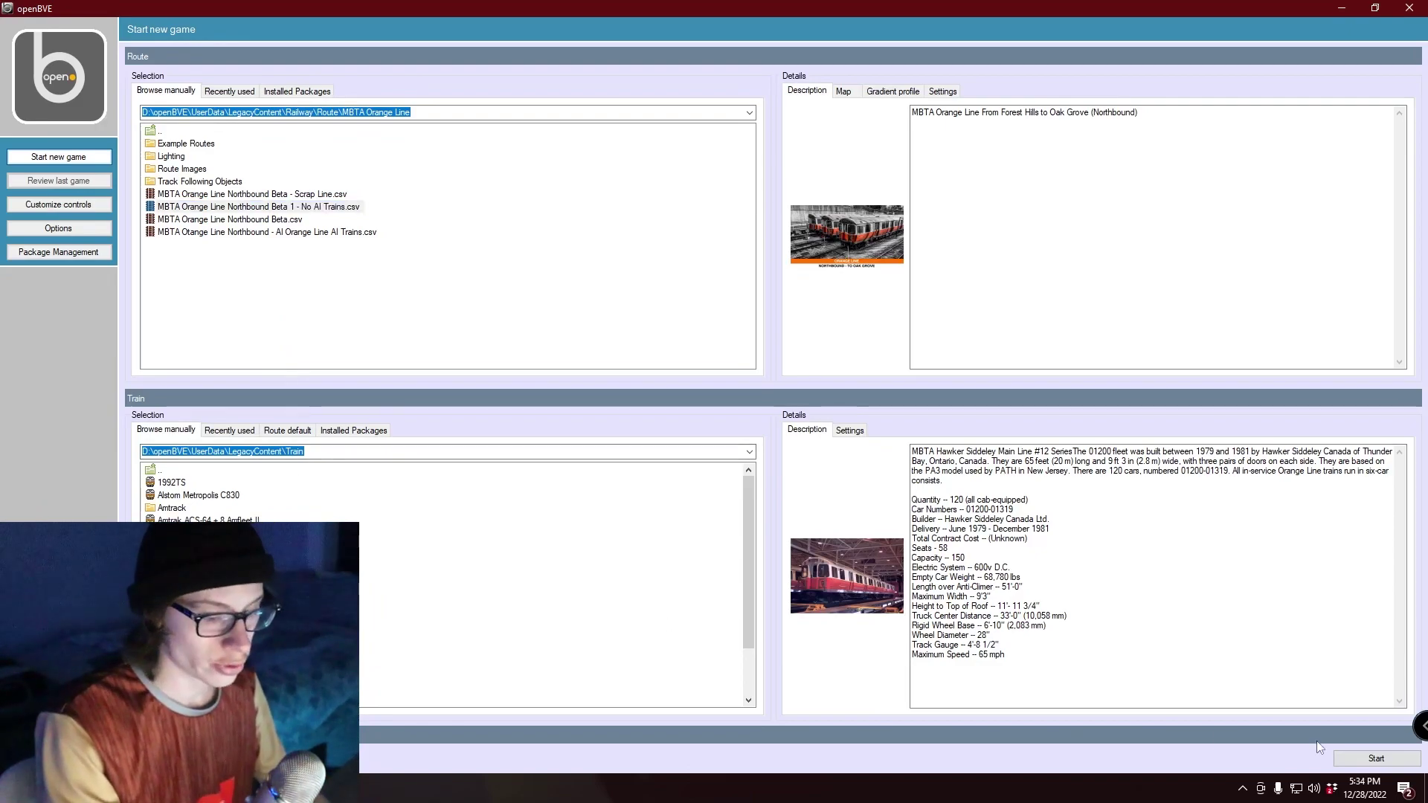
pyautogui.click(1377, 759)
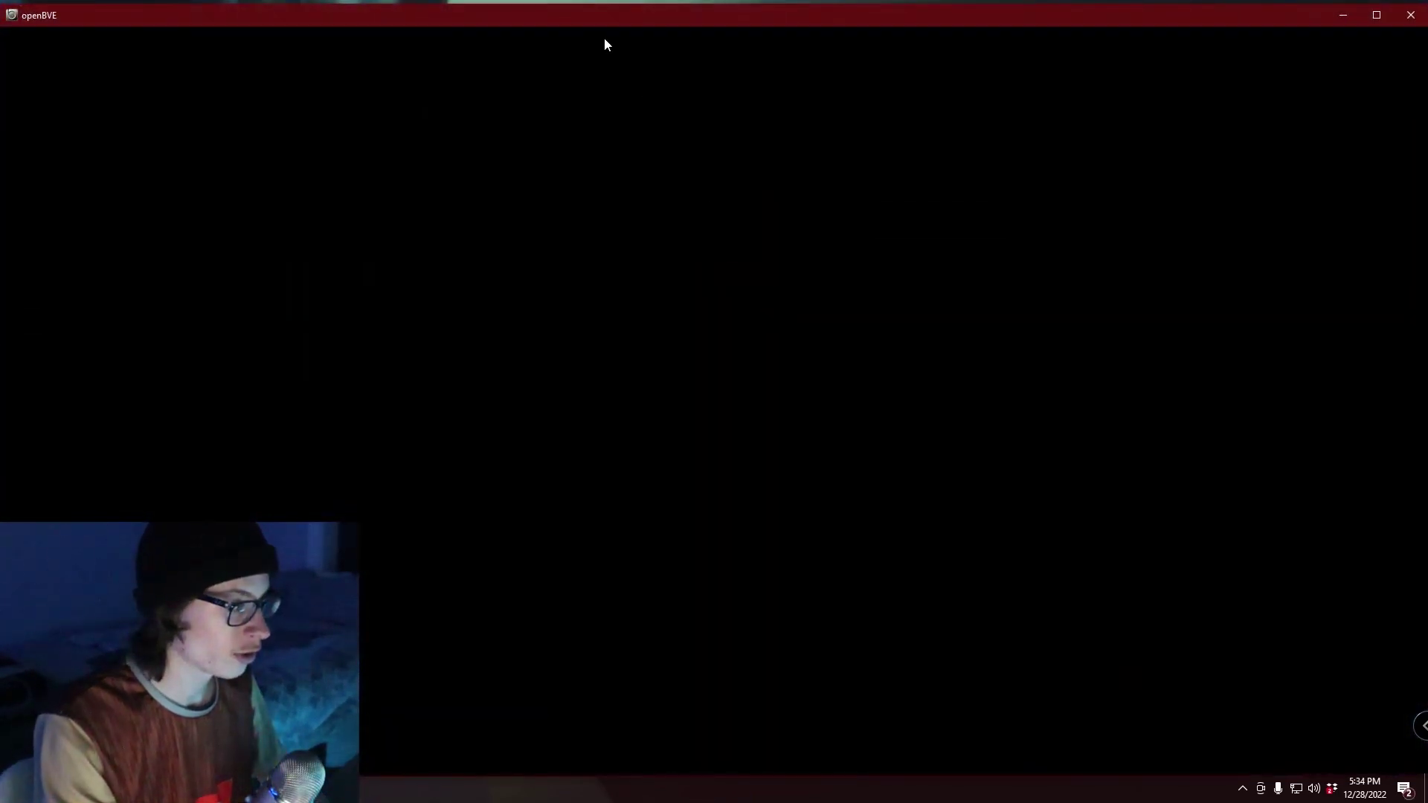
pyautogui.doubleClick(595, 18)
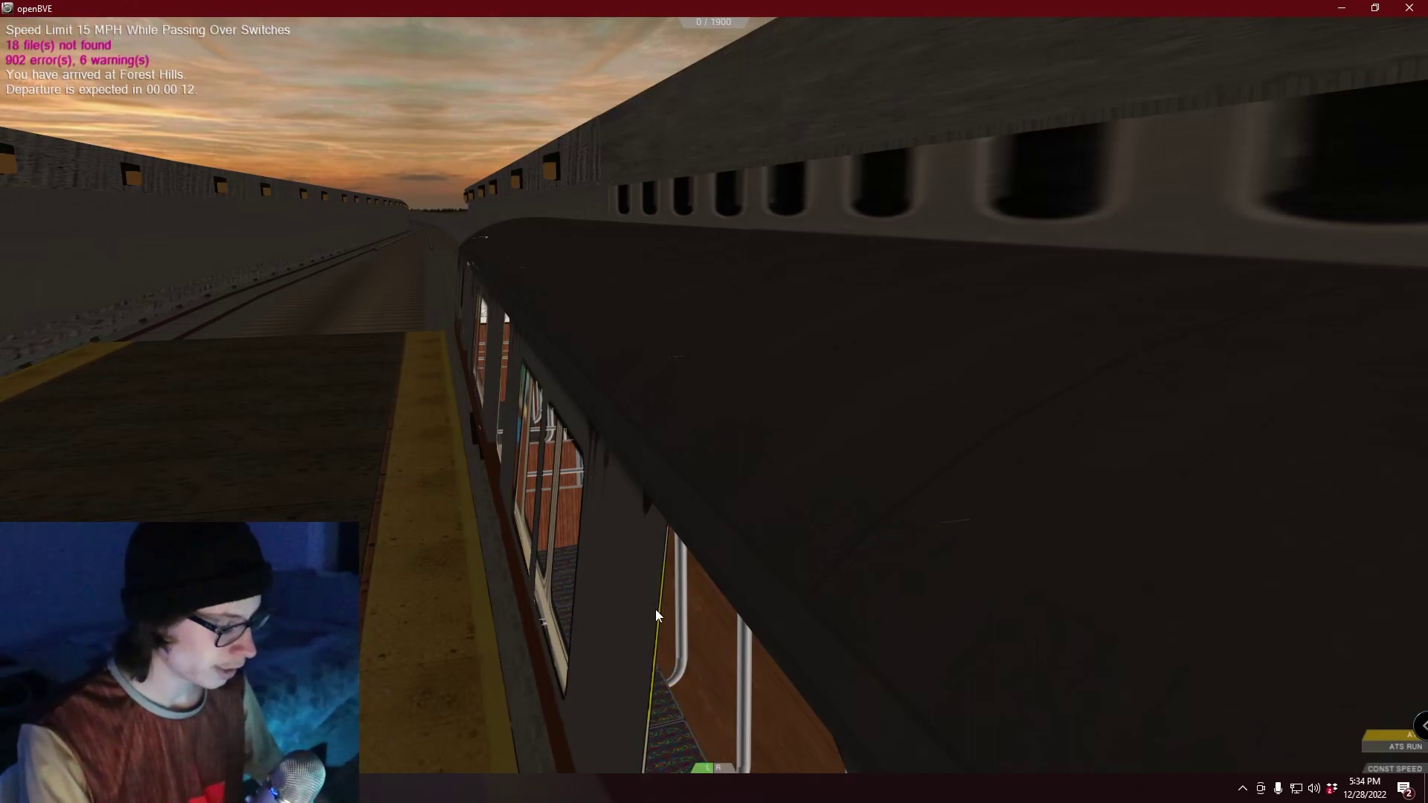
# Examine the train standing at Forest Hills from the platform and inside the passenger car, ending in the driver's cab view
pyautogui.press('Up')
pyautogui.press('Down')
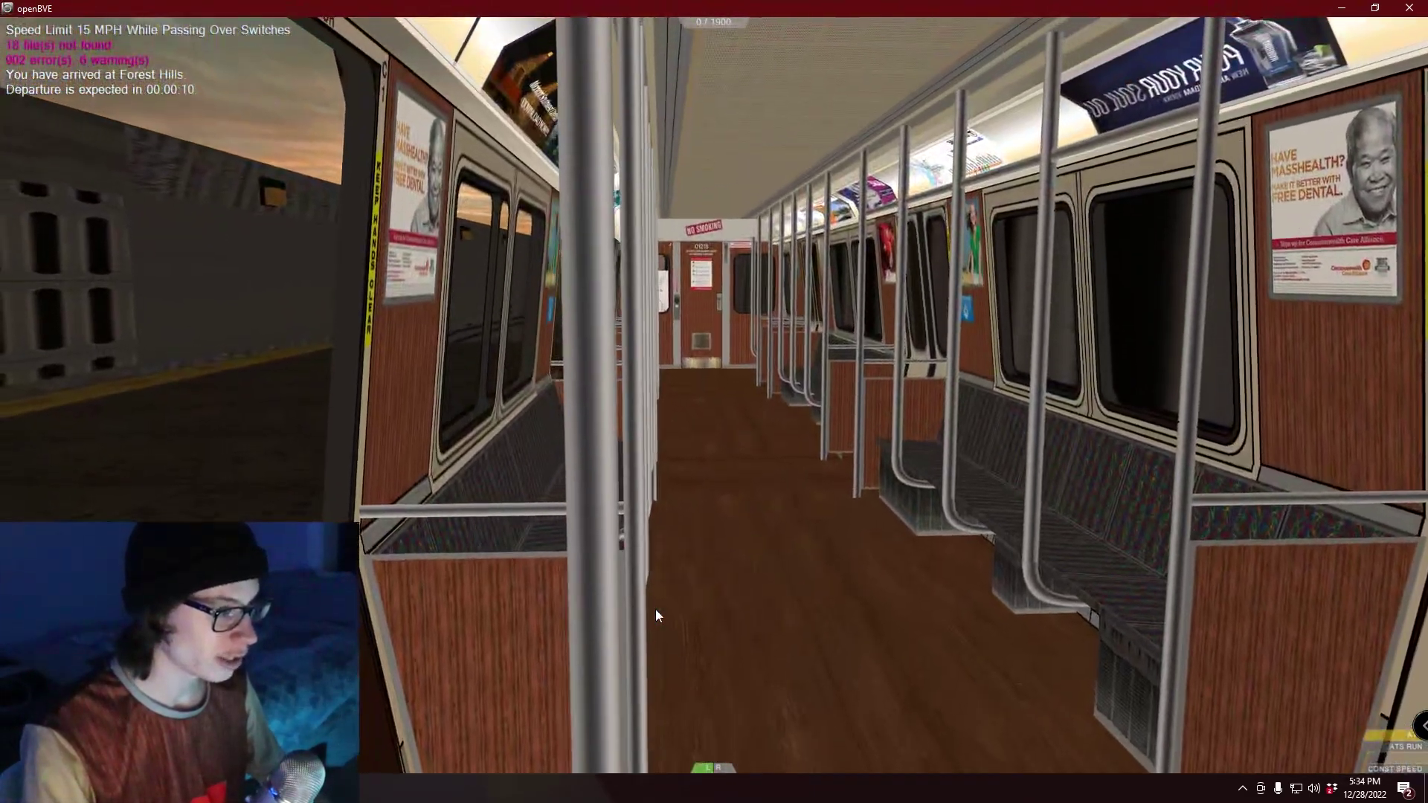
pyautogui.press('Down')
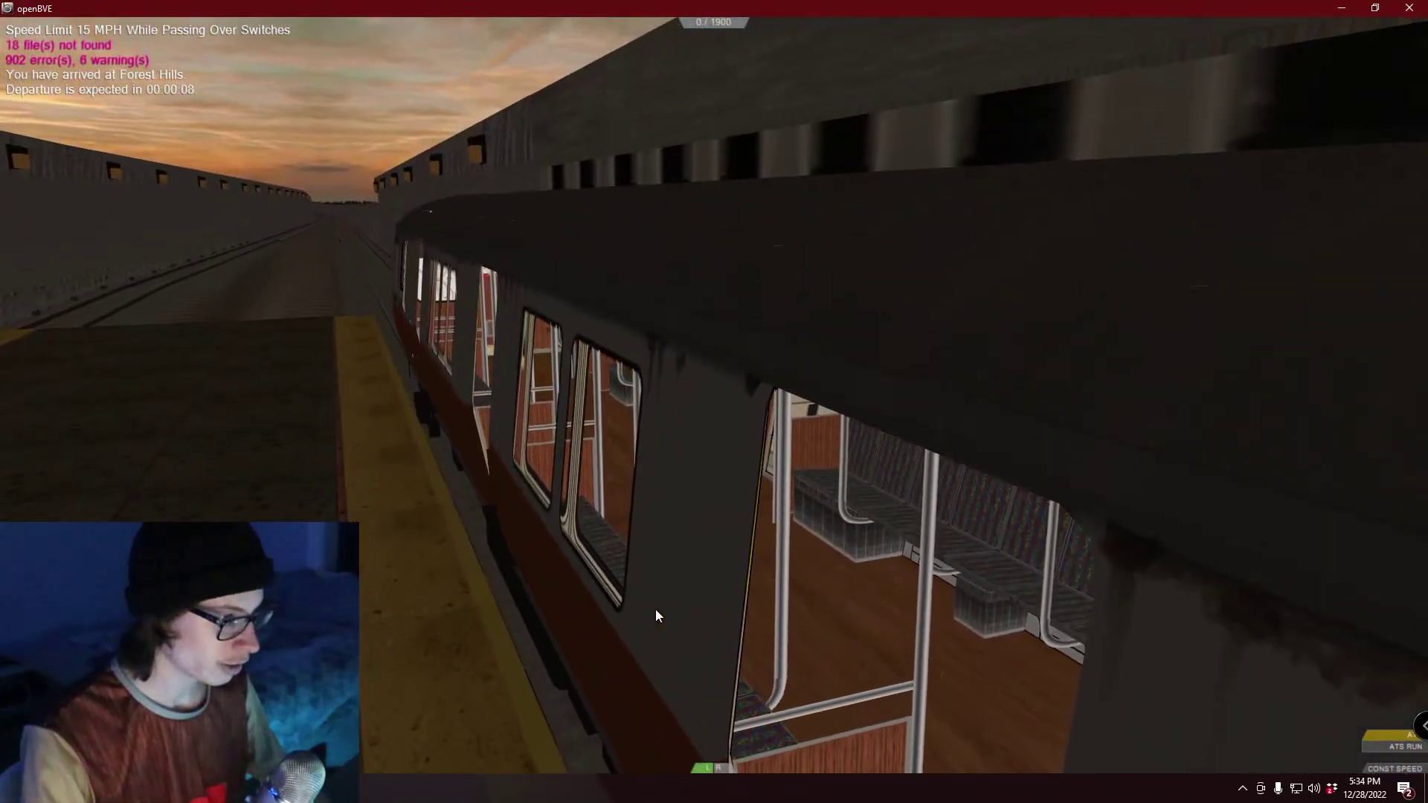
pyautogui.press('Up')
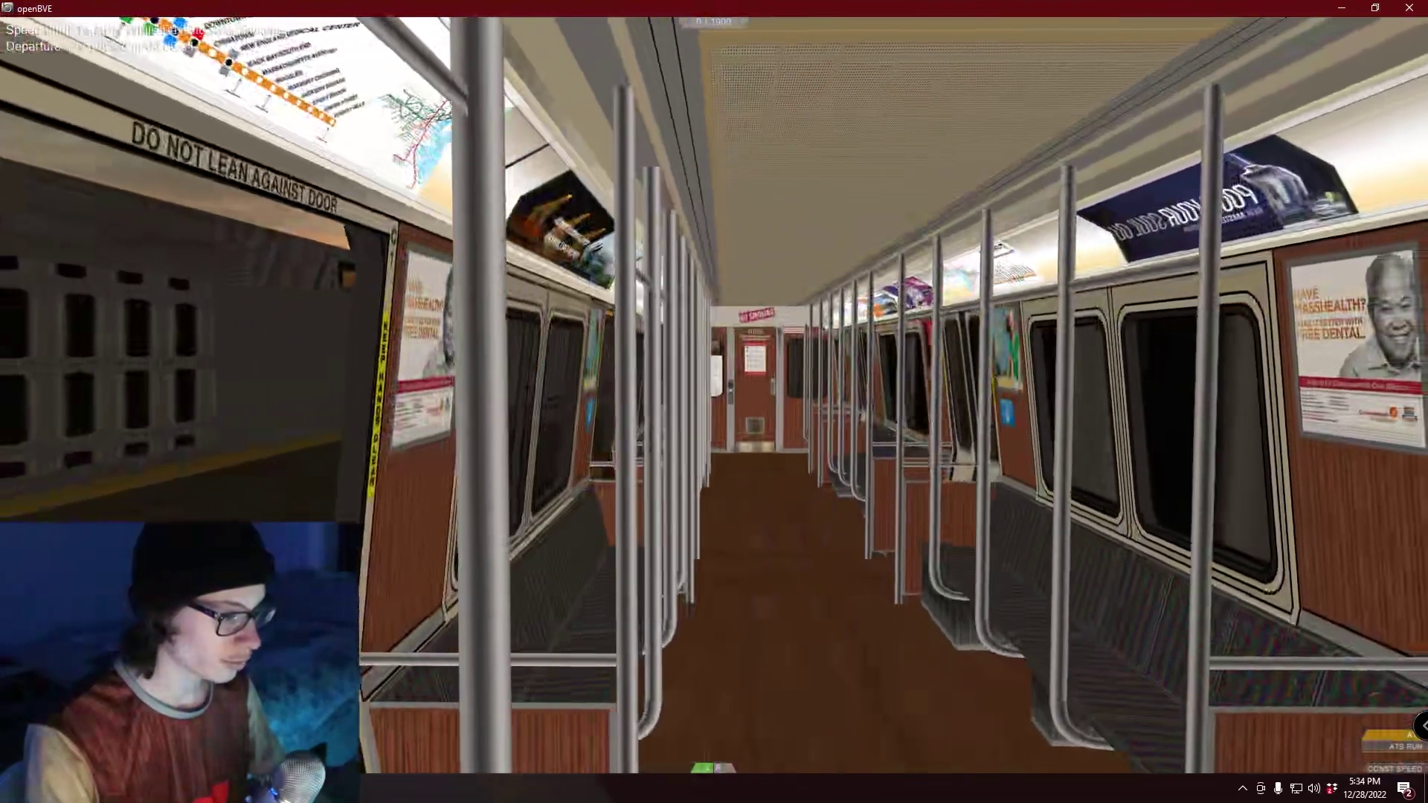
pyautogui.press('Up')
pyautogui.press('F1')
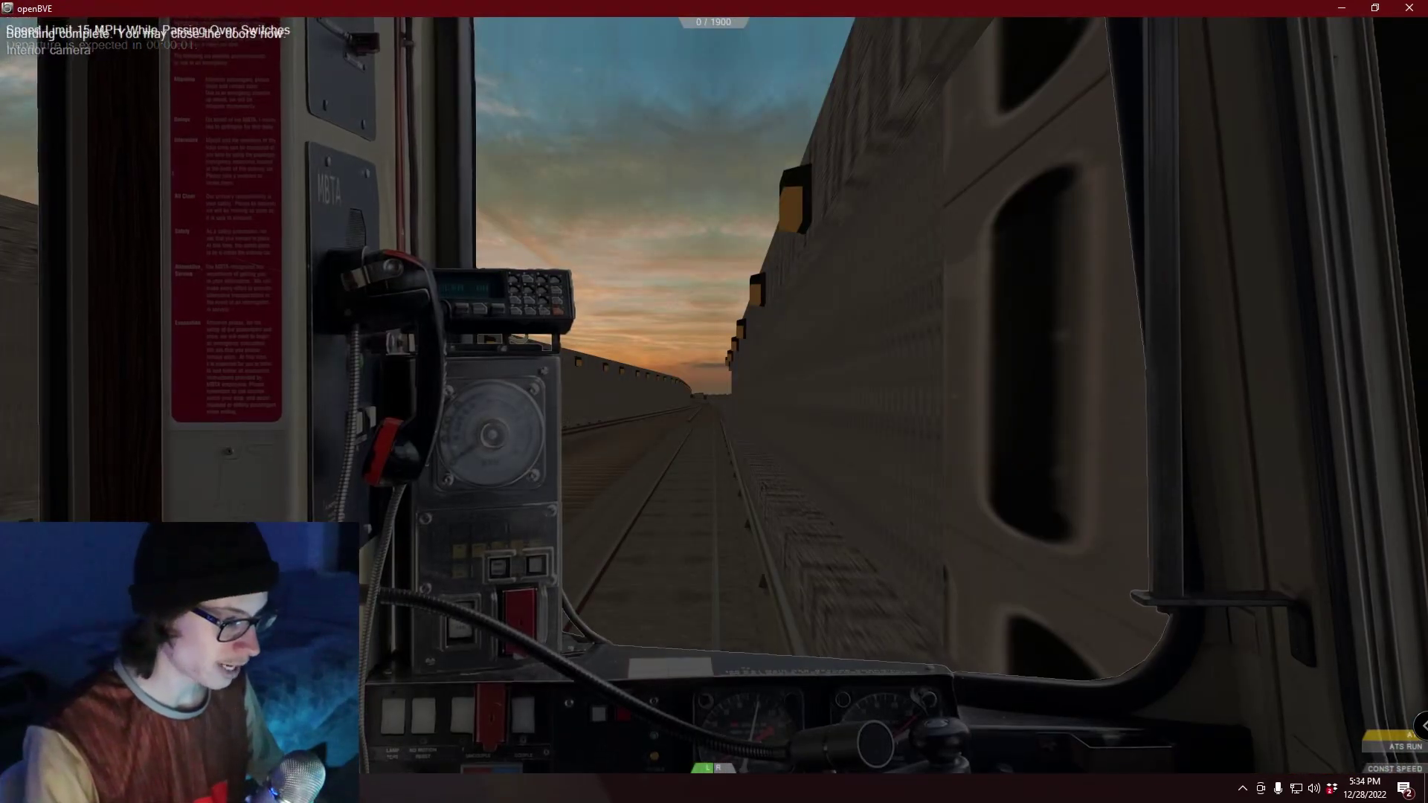
# Inspect the length of the train with the track camera, and the passenger car interior with the exterior camera
pyautogui.press('Right')
pyautogui.press('F3')
pyautogui.press('Right')
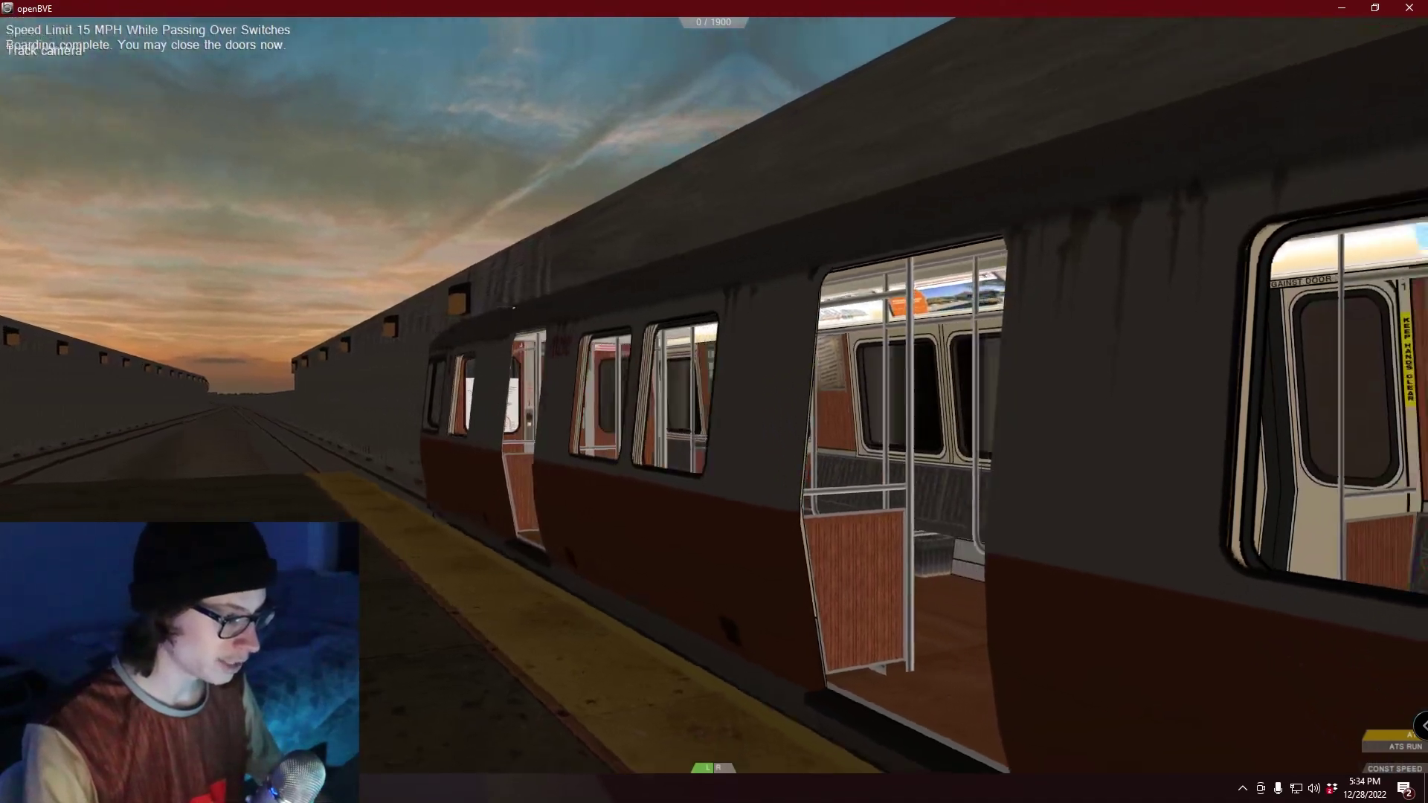
pyautogui.press('Right')
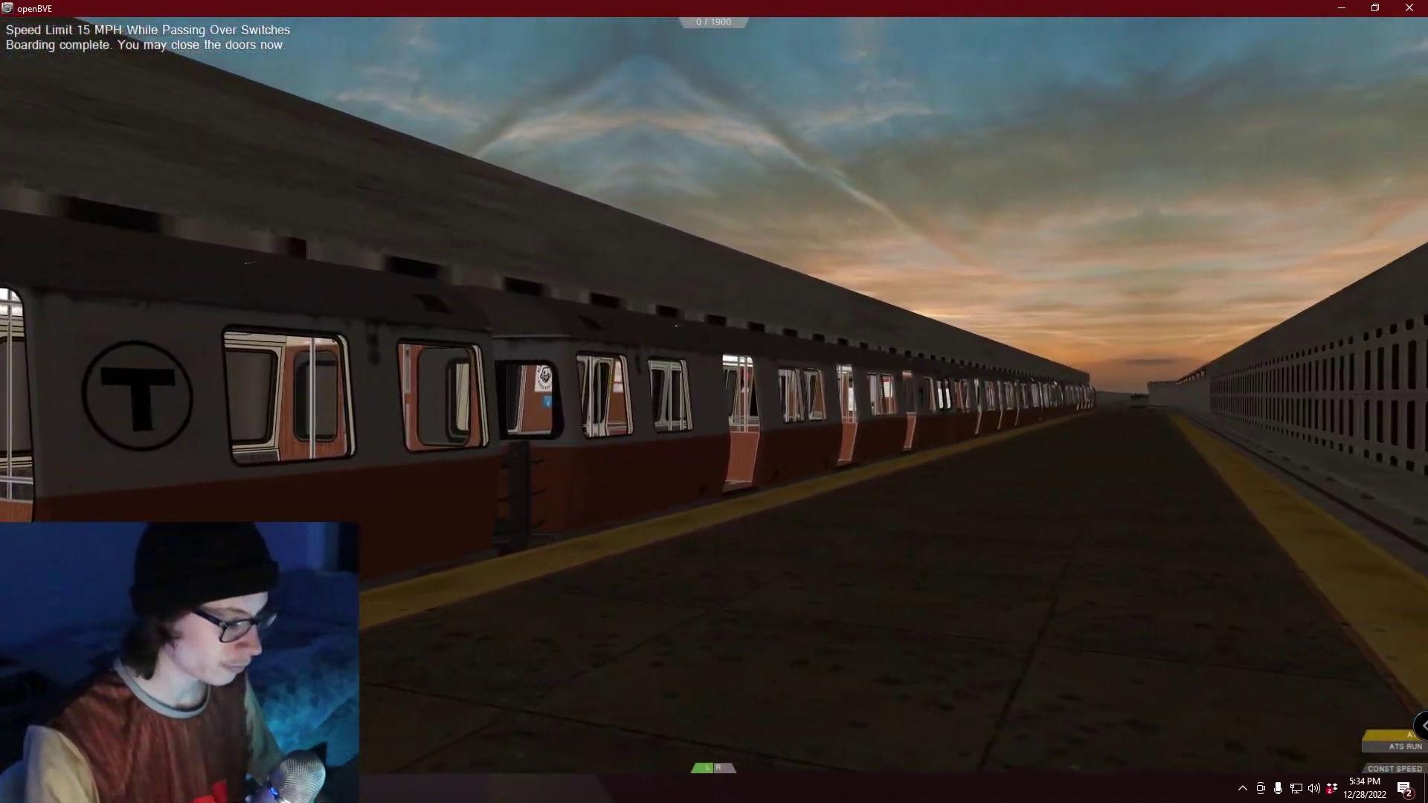
pyautogui.press('F2')
pyautogui.press('Right')
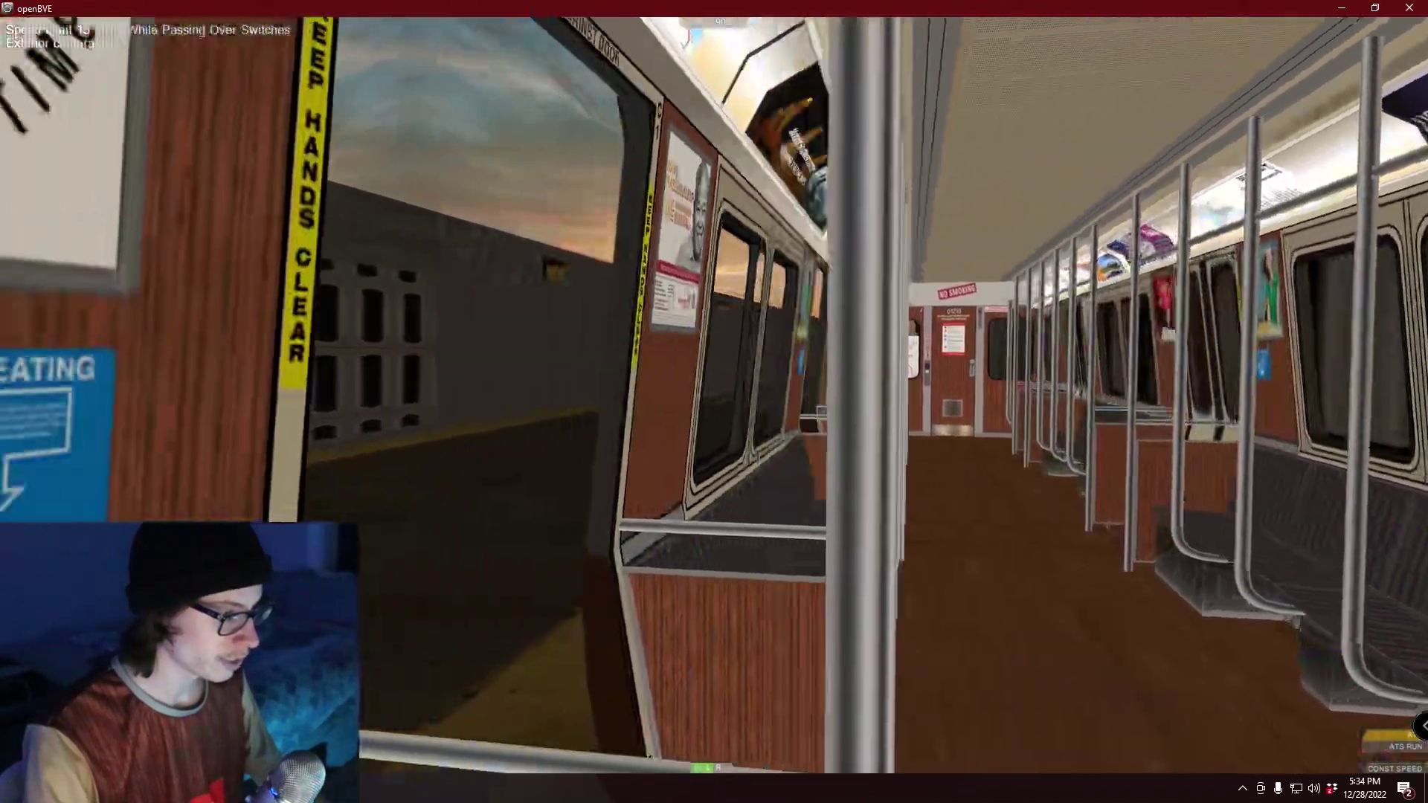
pyautogui.press('Left')
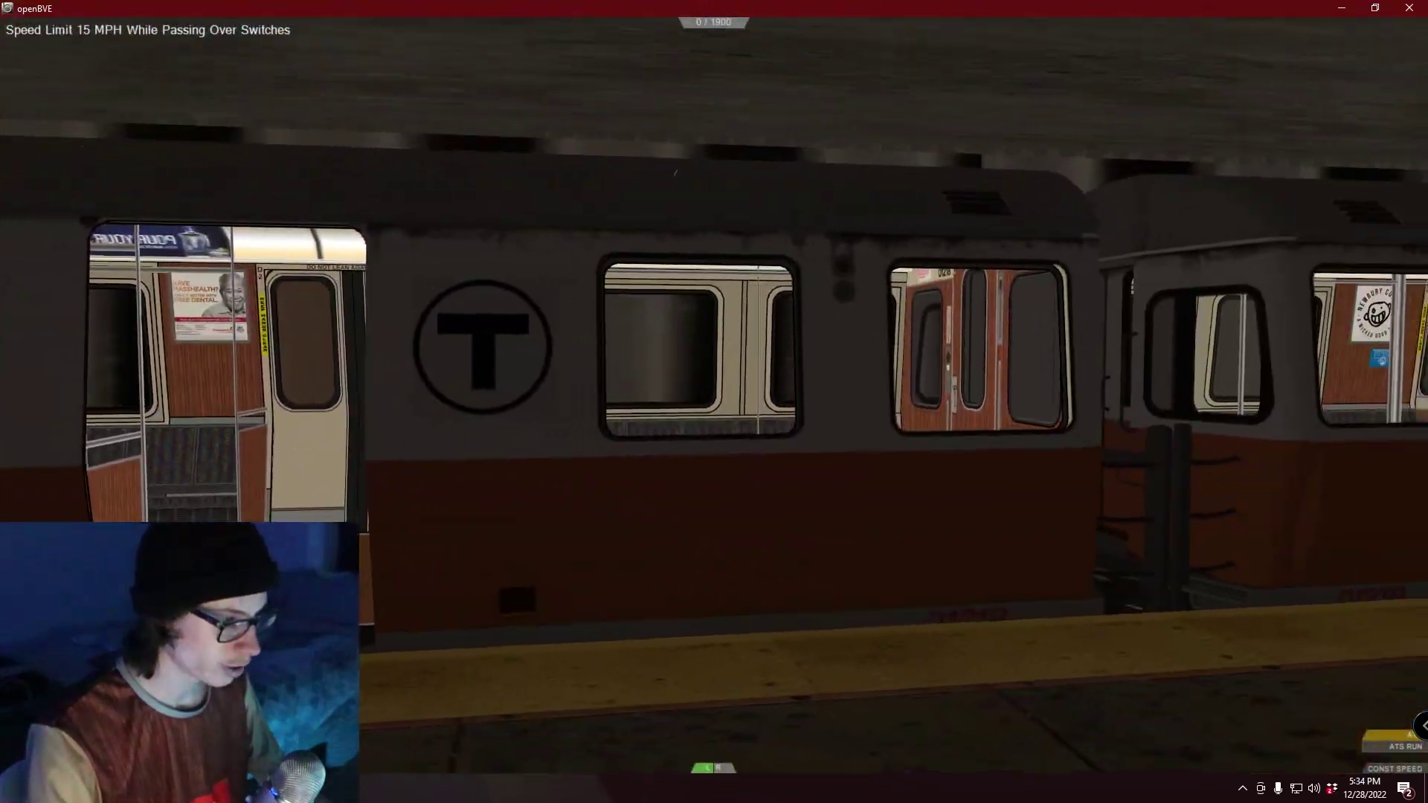
pyautogui.press('Up')
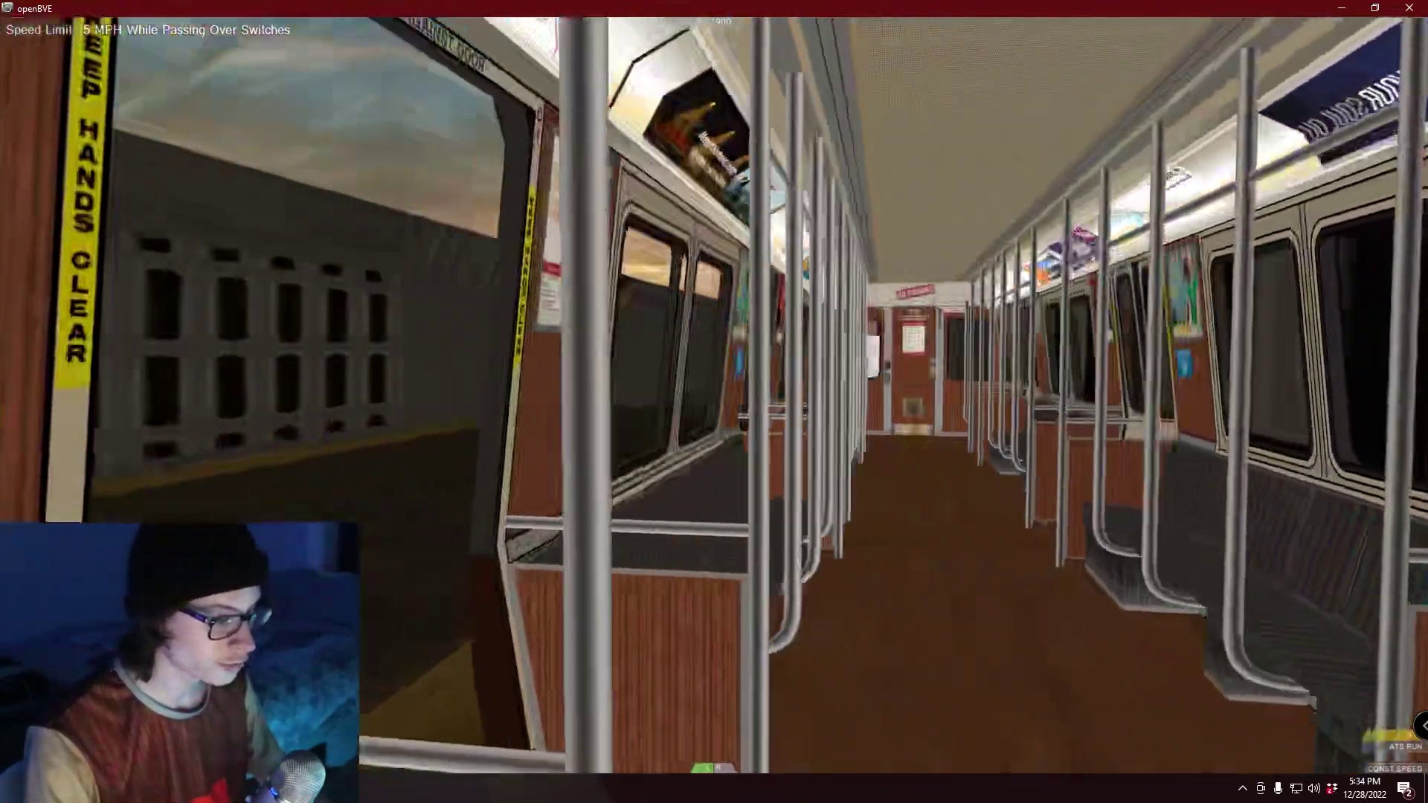
pyautogui.press('Right')
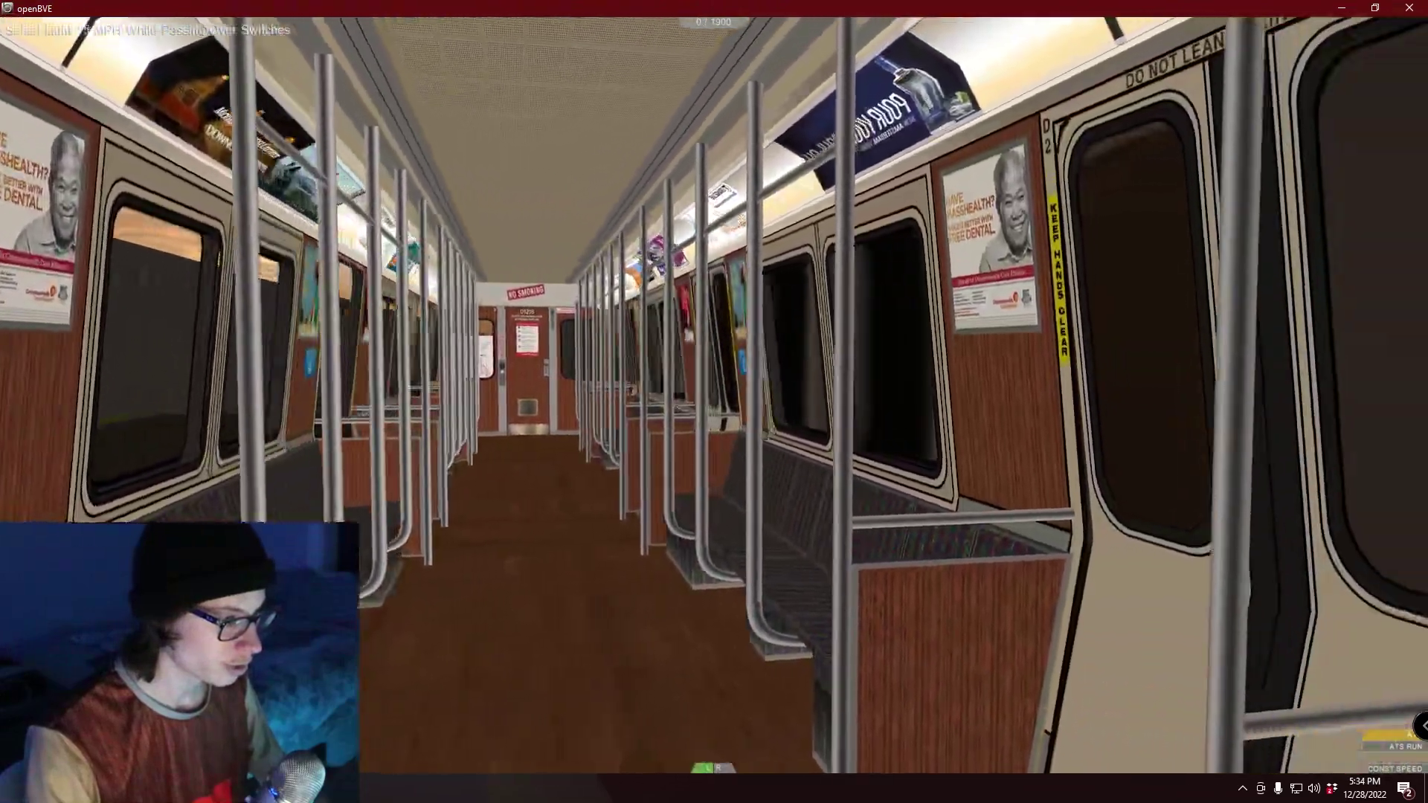
# Close the train's left-side doors while watching the lead car from the platform with the track camera
pyautogui.press('F3')
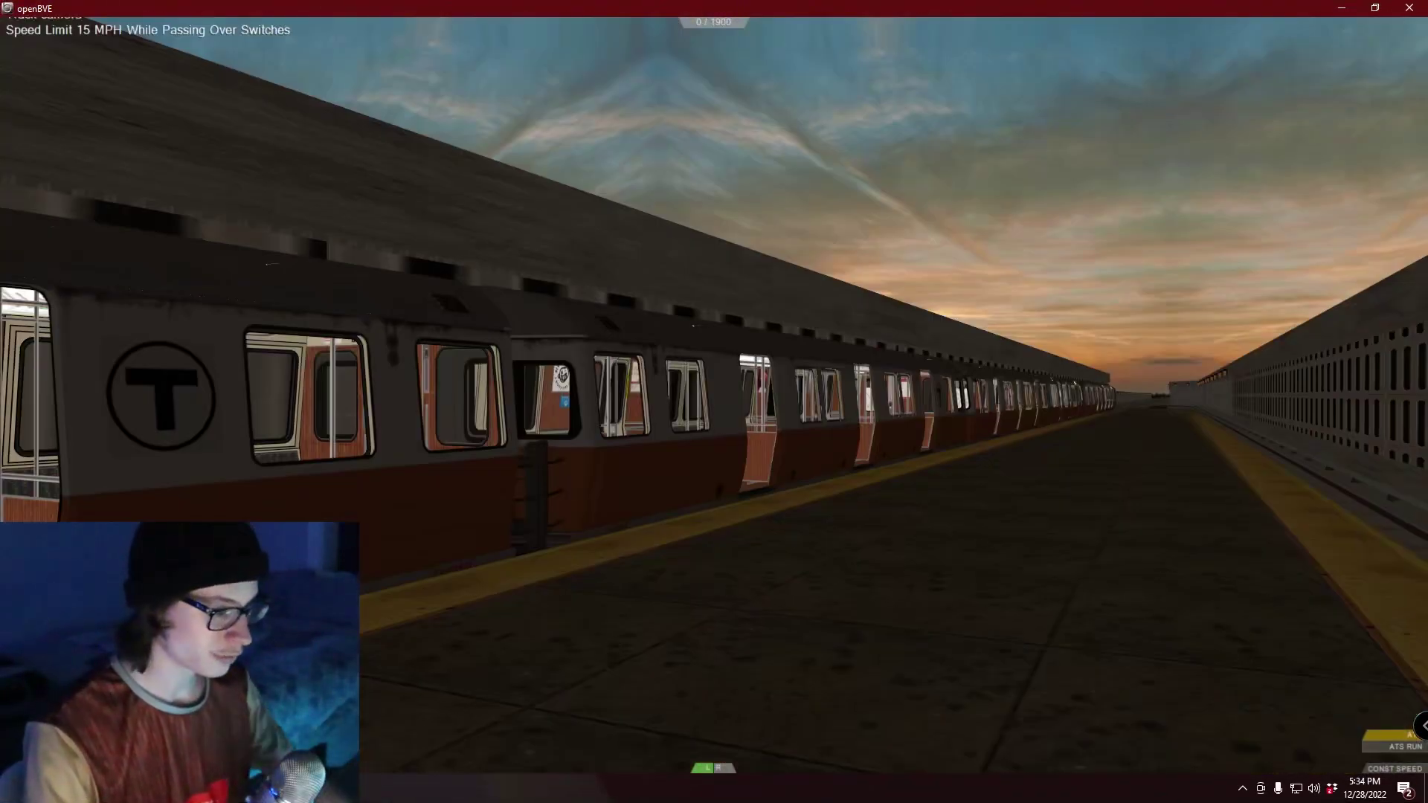
pyautogui.press('Left')
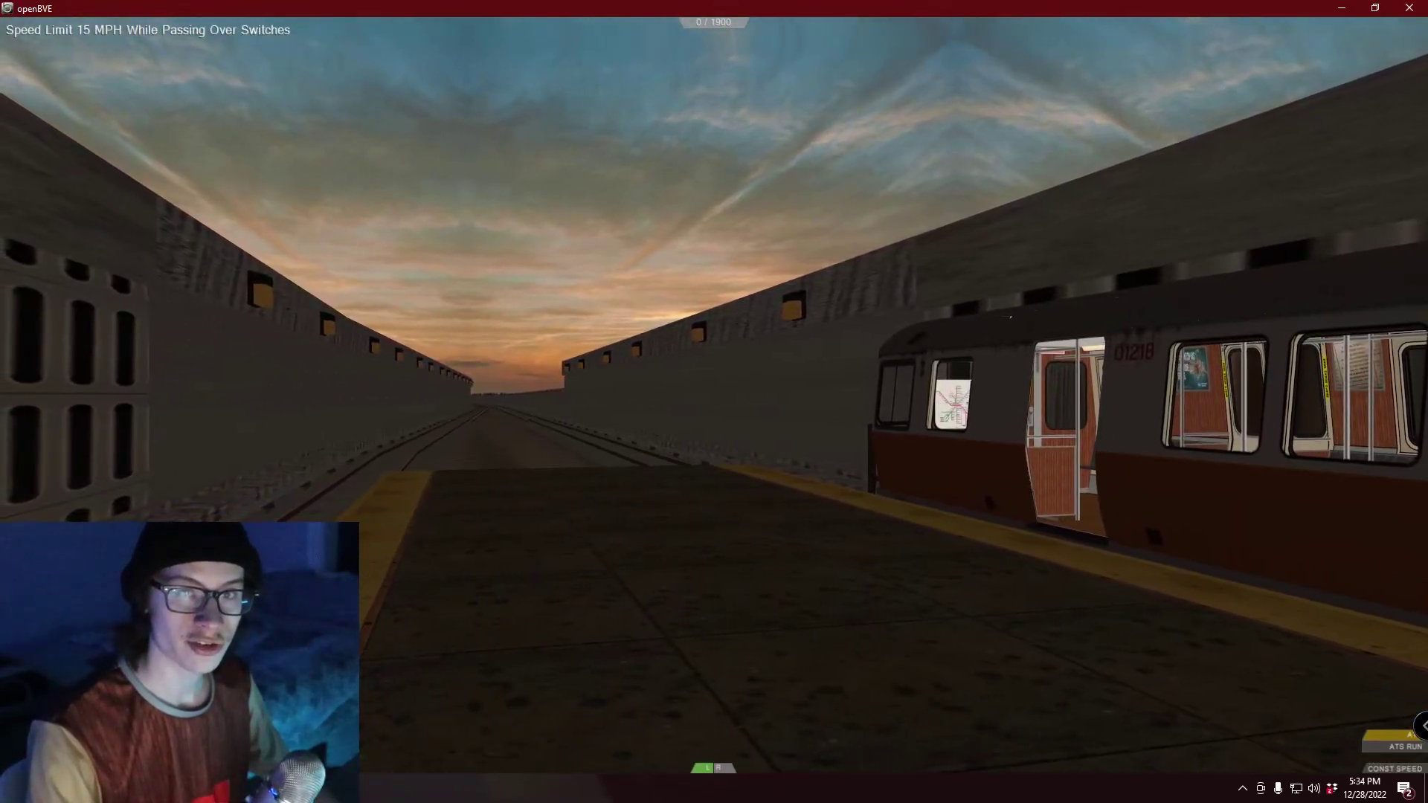
pyautogui.press('Right')
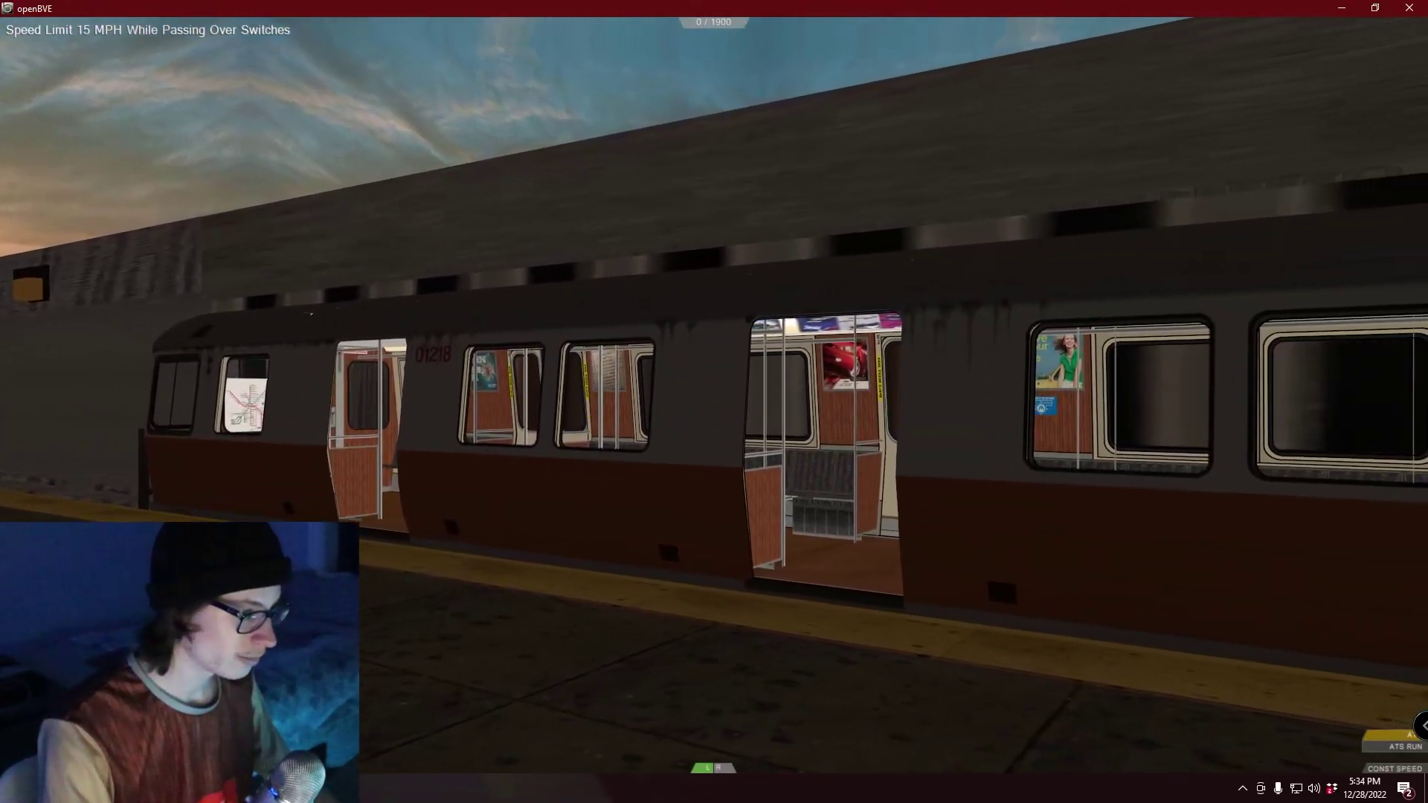
pyautogui.press('q')
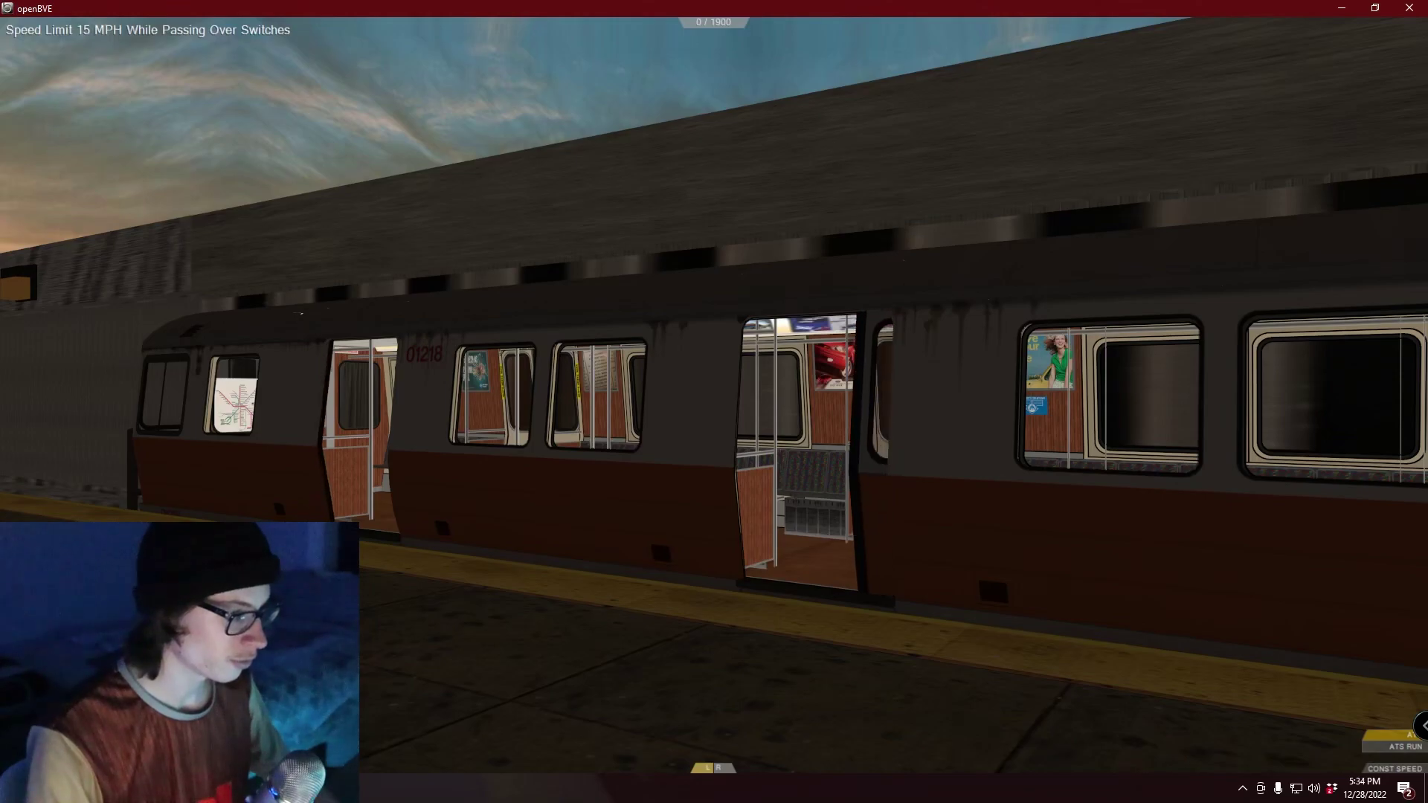